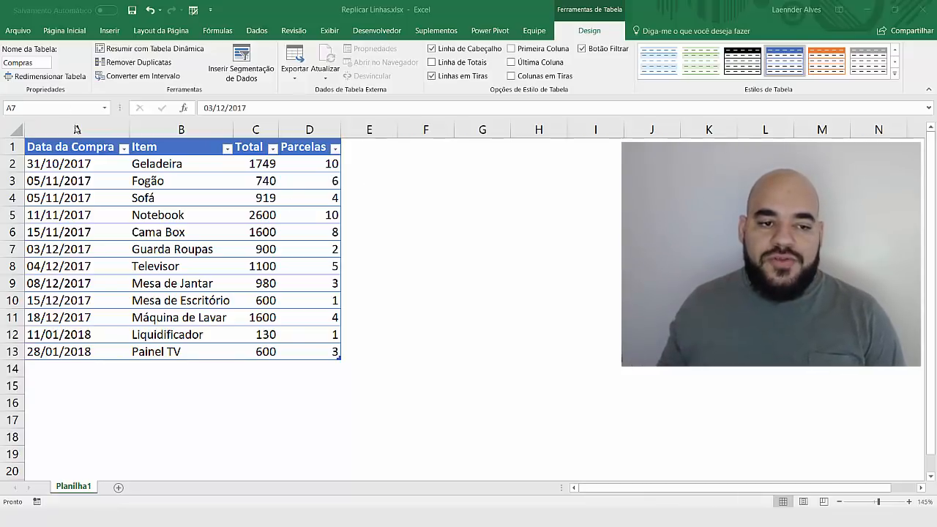
Examine the purchase rows in the Compras table, comparing the date, item, total and number of instalments of the first entries.
{"action": "left_click", "coordinate": [84, 168]}
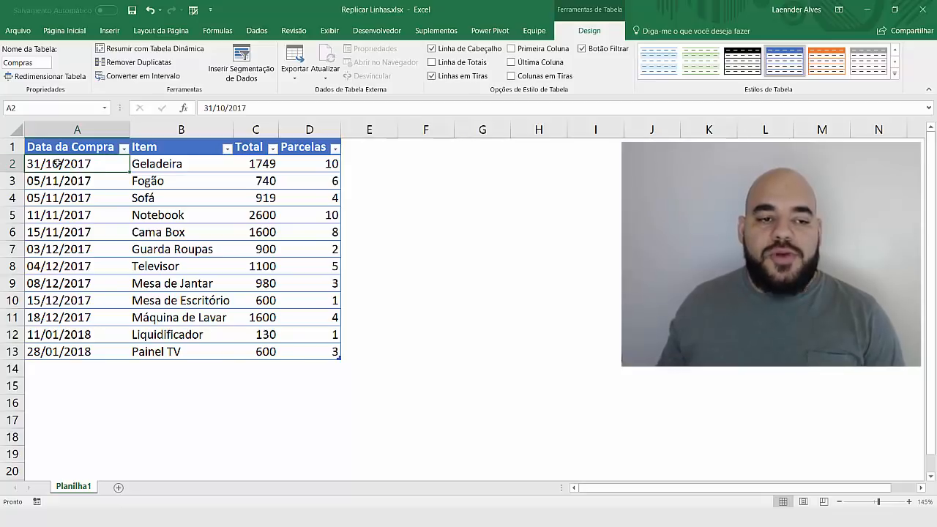
{"action": "left_click_drag", "start_coordinate": [71, 166], "coordinate": [326, 165]}
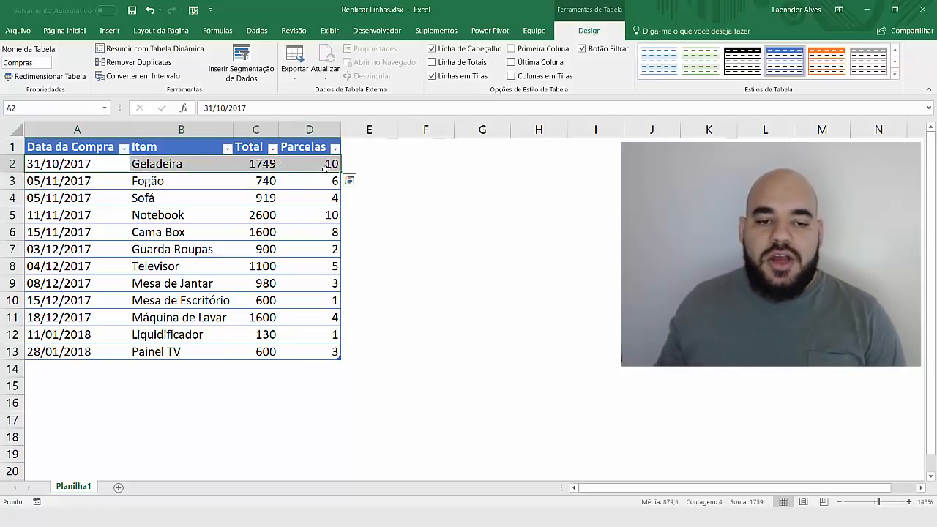
{"action": "left_click", "coordinate": [328, 165]}
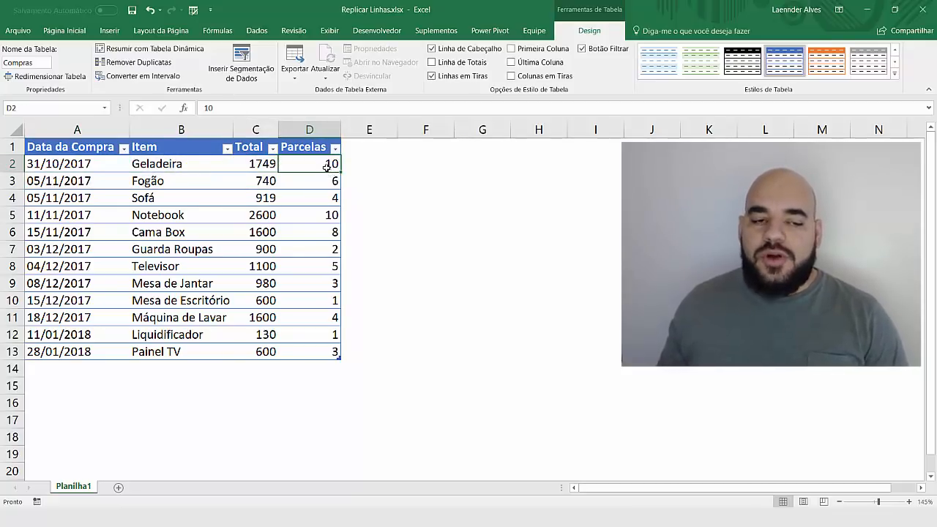
{"action": "left_click_drag", "start_coordinate": [95, 164], "coordinate": [302, 165]}
{"action": "left_click", "coordinate": [128, 162]}
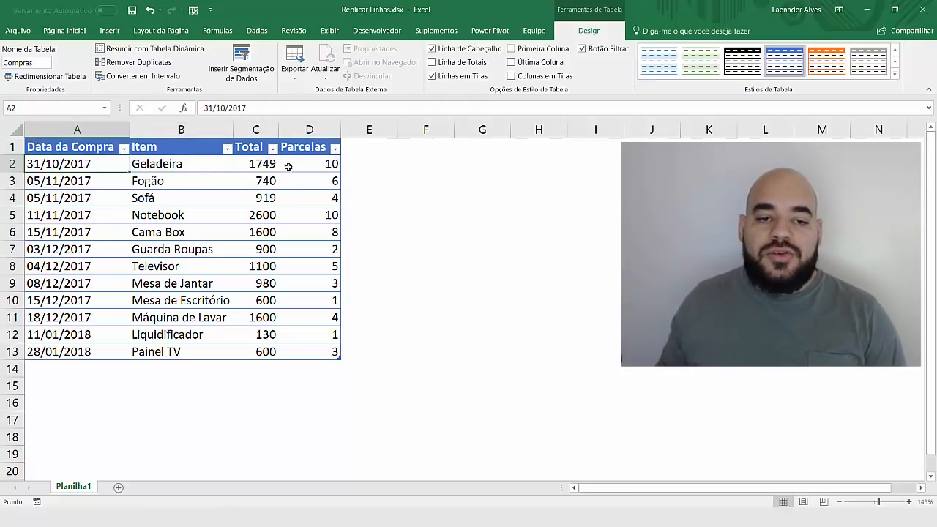
{"action": "left_click", "coordinate": [314, 168]}
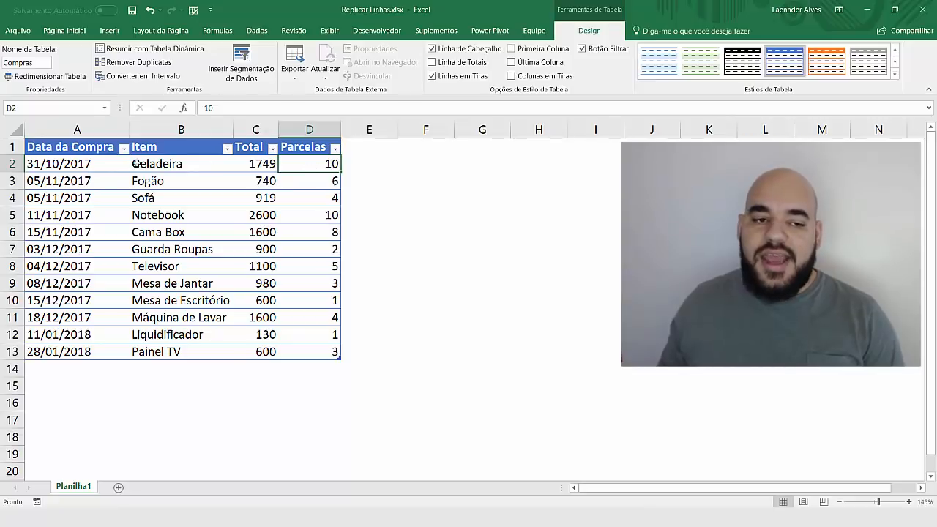
{"action": "left_click", "coordinate": [104, 166]}
{"action": "left_click_drag", "start_coordinate": [104, 166], "coordinate": [308, 168]}
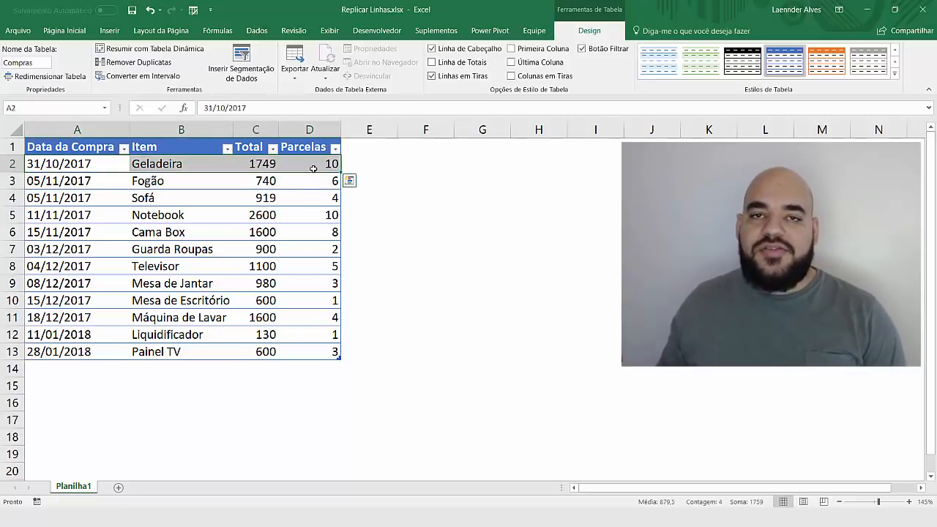
{"action": "mouse_move", "coordinate": [121, 184]}
{"action": "left_mouse_down"}
{"action": "mouse_move", "coordinate": [309, 183]}
{"action": "mouse_move", "coordinate": [98, 195]}
{"action": "mouse_move", "coordinate": [106, 192]}
{"action": "left_mouse_up"}
{"action": "left_click", "coordinate": [230, 186]}
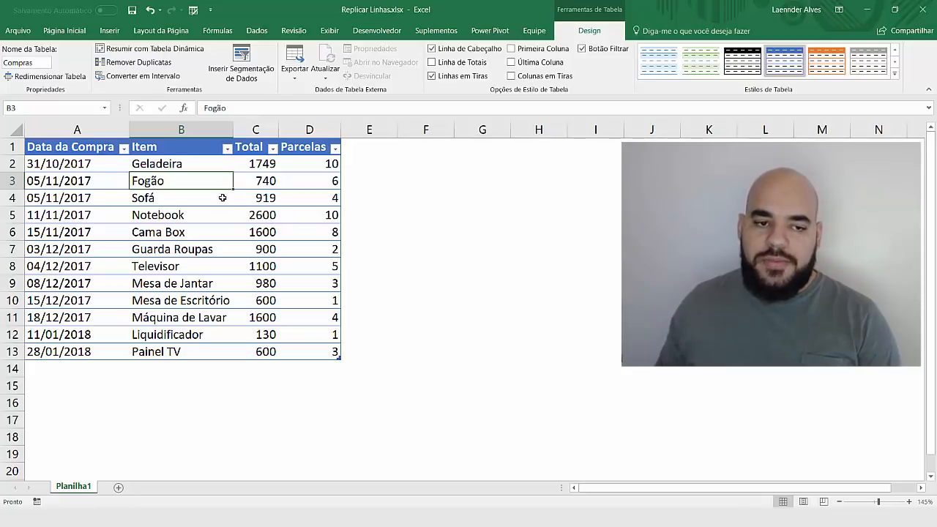
{"action": "left_click", "coordinate": [223, 195]}
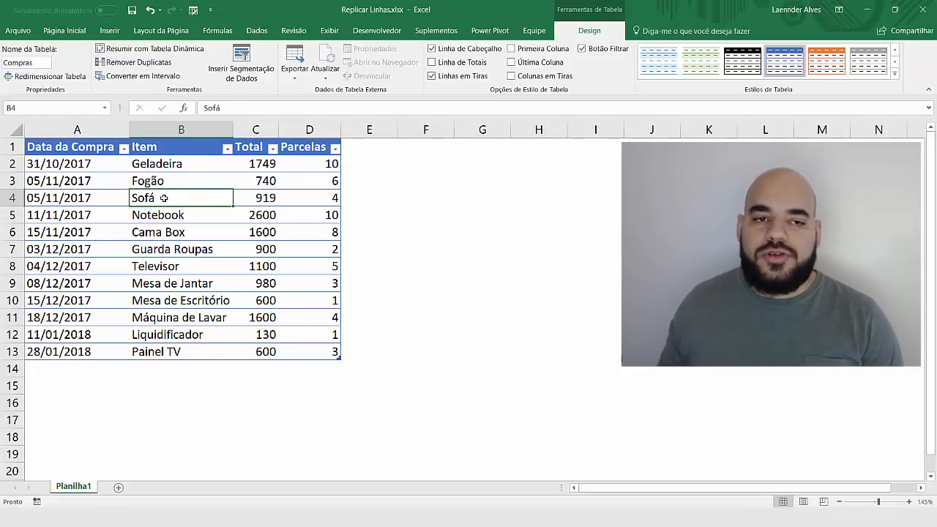
Load the Compras table into the Power Query editor as a query and check the query list.
{"action": "left_click", "coordinate": [254, 31]}
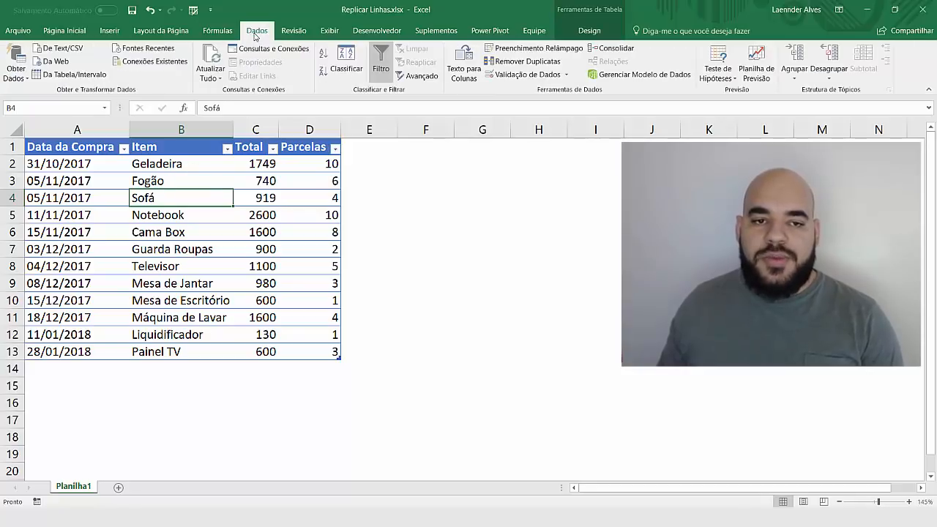
{"action": "left_click", "coordinate": [74, 74]}
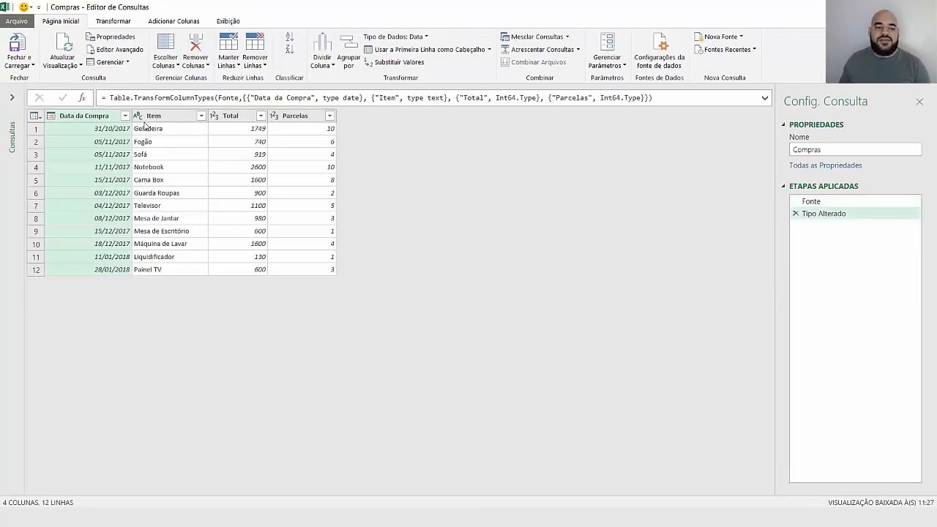
{"action": "left_click", "coordinate": [12, 97]}
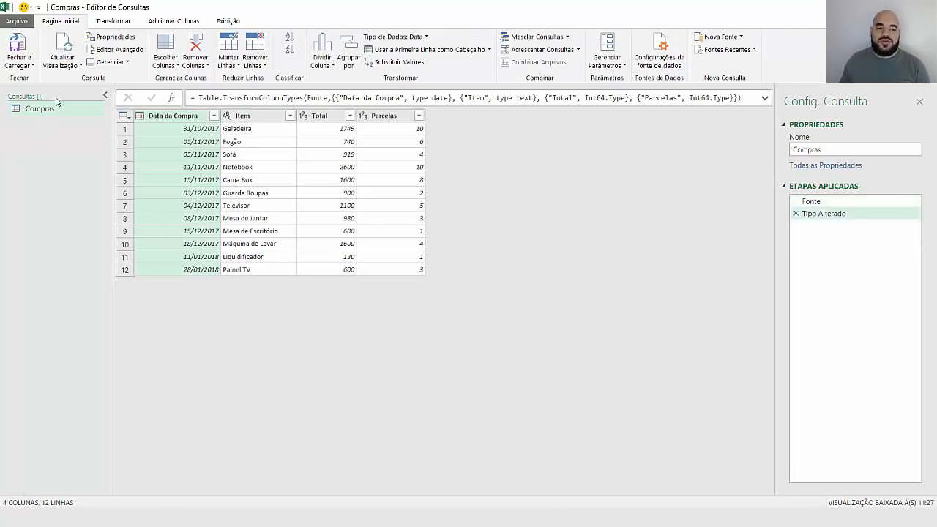
{"action": "left_click", "coordinate": [104, 96]}
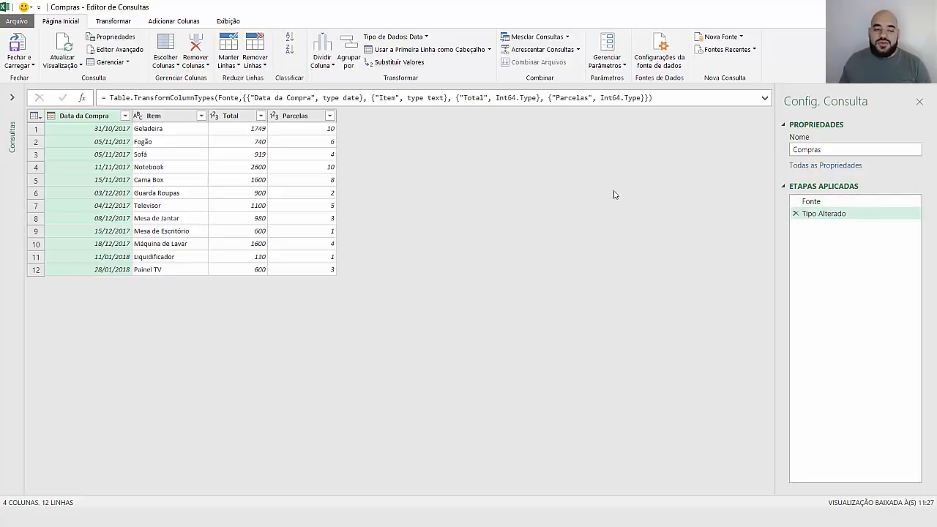
Start a custom column in the Compras query and name it "N Parcela".
{"action": "left_click", "coordinate": [181, 154]}
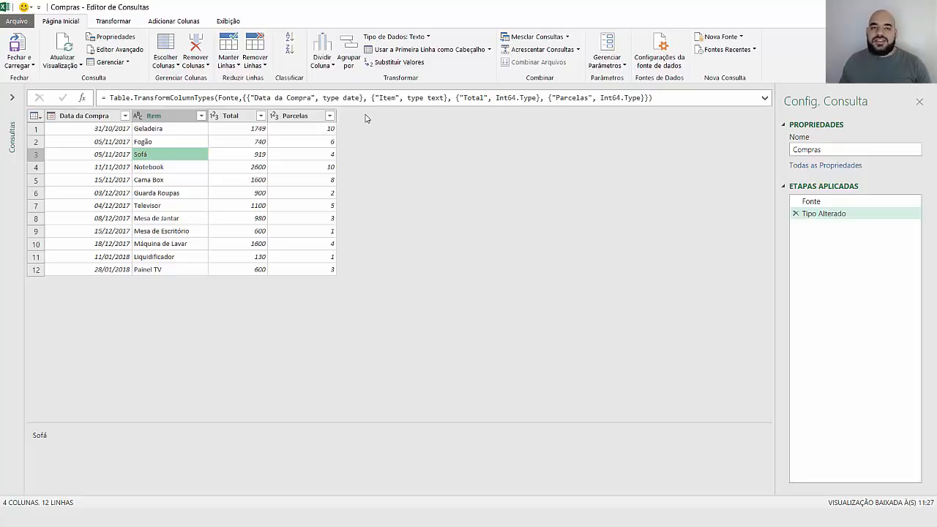
{"action": "left_click", "coordinate": [315, 130]}
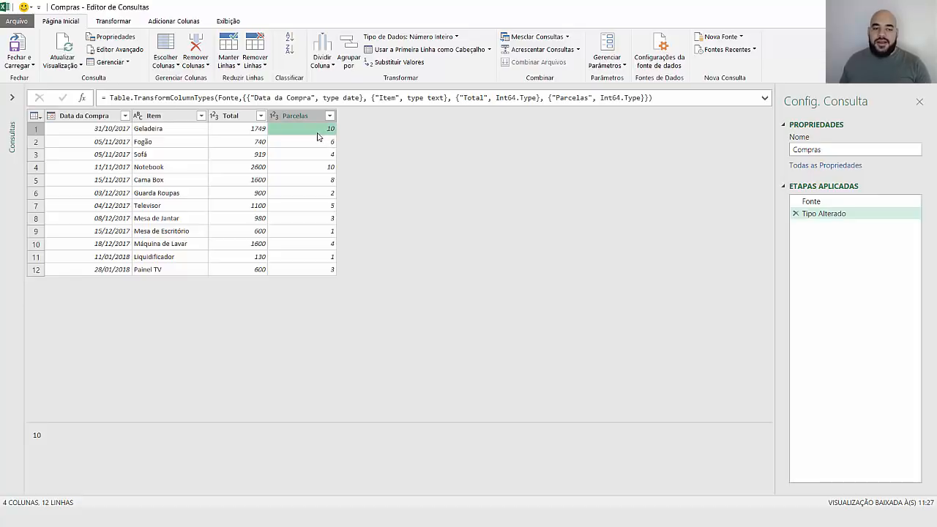
{"action": "left_click", "coordinate": [322, 143]}
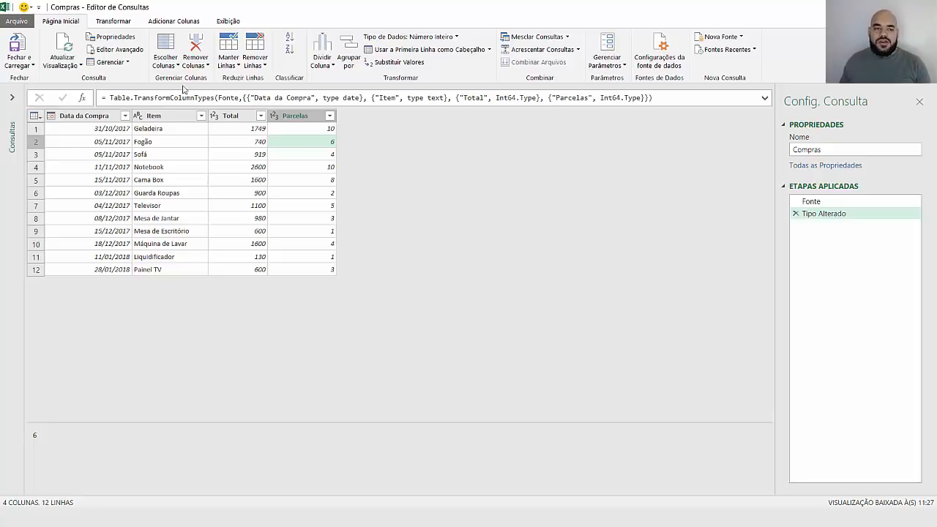
{"action": "left_click", "coordinate": [168, 23]}
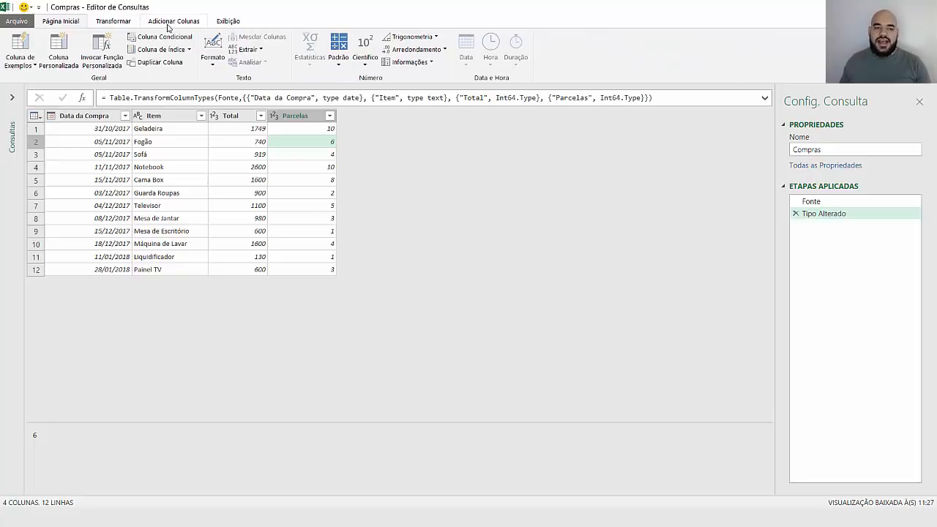
{"action": "left_click", "coordinate": [57, 63]}
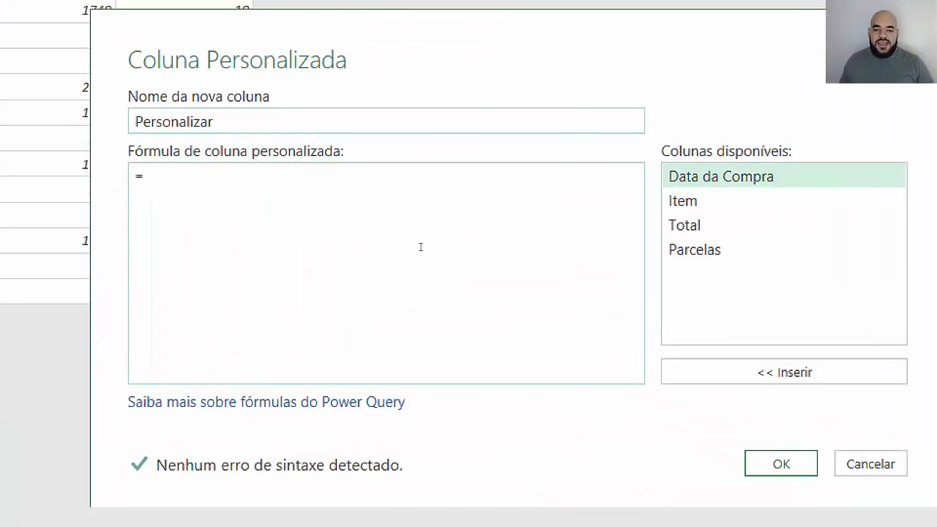
{"action": "left_click_drag", "start_coordinate": [293, 122], "coordinate": [134, 130]}
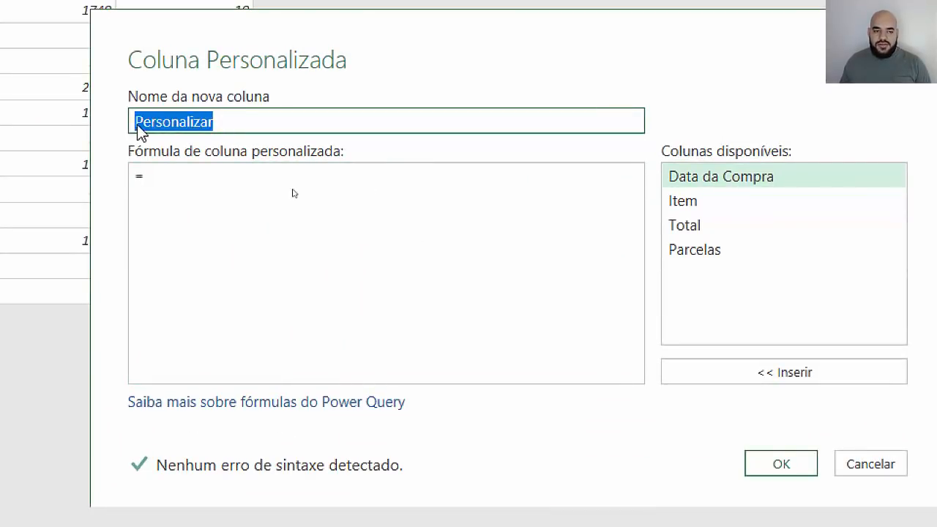
{"action": "type", "text": "N Parcela"}
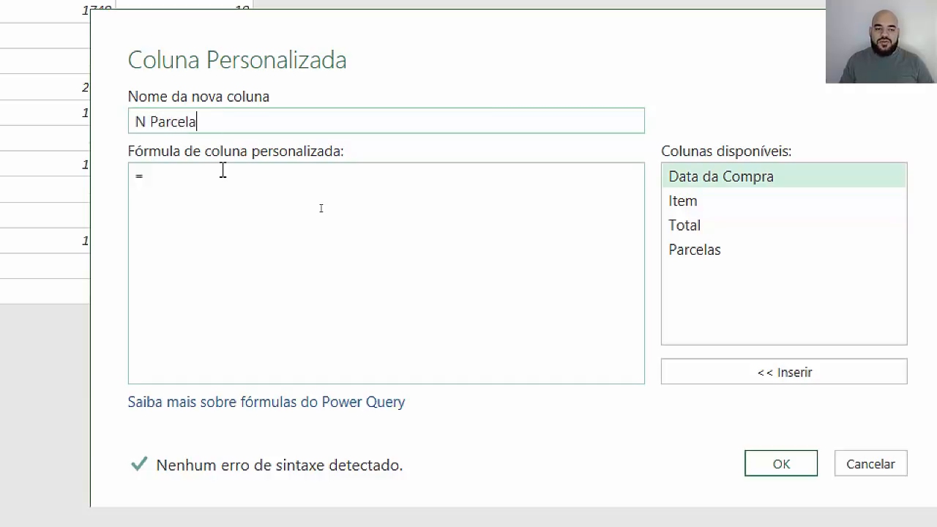
Define the custom column's formula as {1..[Parcelas]} and create the column.
{"action": "left_click", "coordinate": [222, 170]}
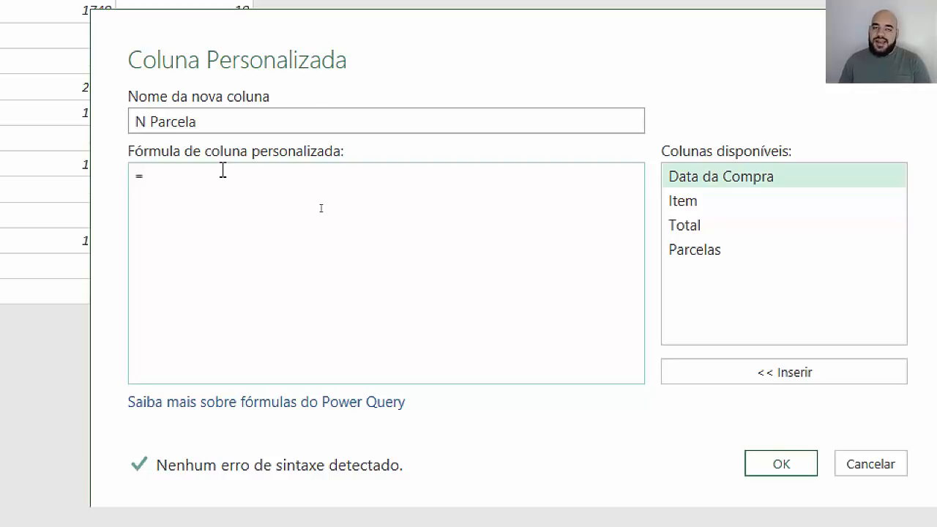
{"action": "type", "text": "{}"}
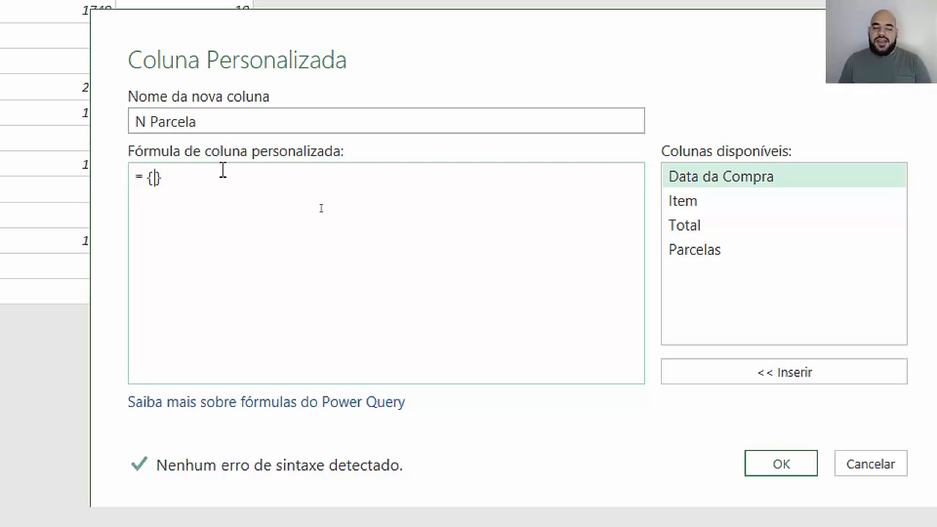
{"action": "type", "text": "1.."}
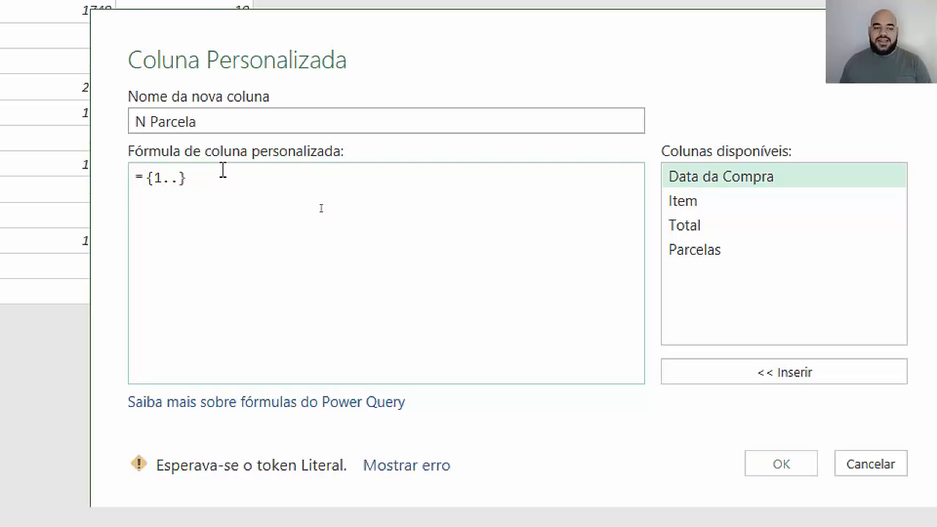
{"action": "double_click", "coordinate": [770, 259]}
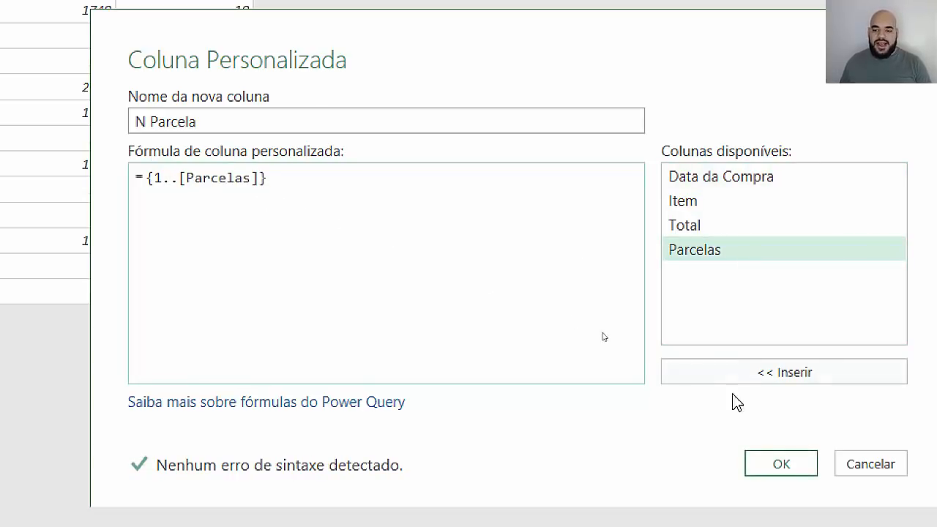
{"action": "left_click", "coordinate": [792, 460]}
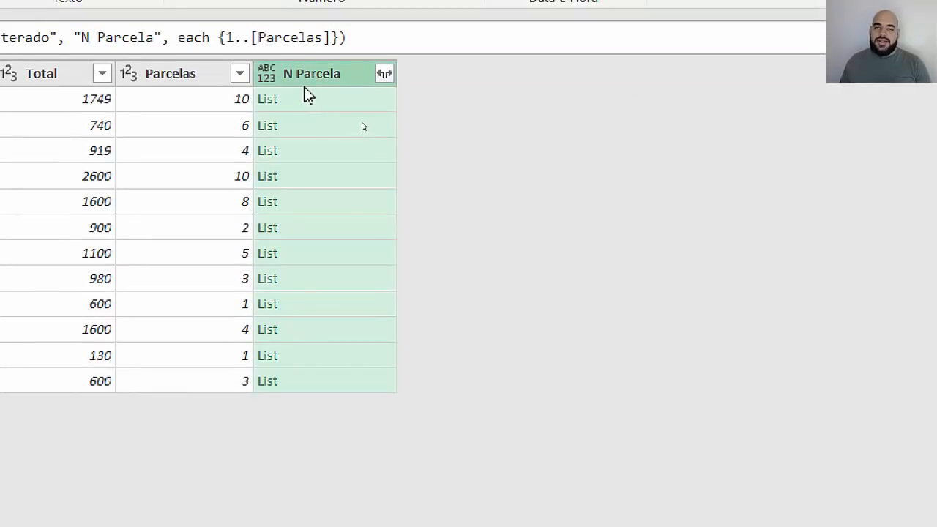
Examine the lists in the N Parcela column for the first three purchases in an enlarged preview, comparing them with the row values.
{"action": "left_click", "coordinate": [328, 108]}
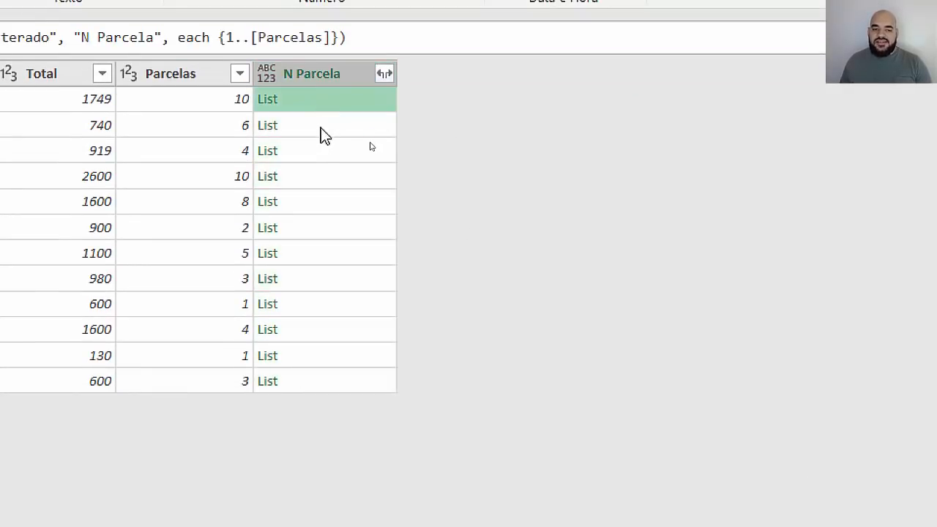
{"action": "left_click", "coordinate": [321, 128]}
{"action": "left_click", "coordinate": [326, 150]}
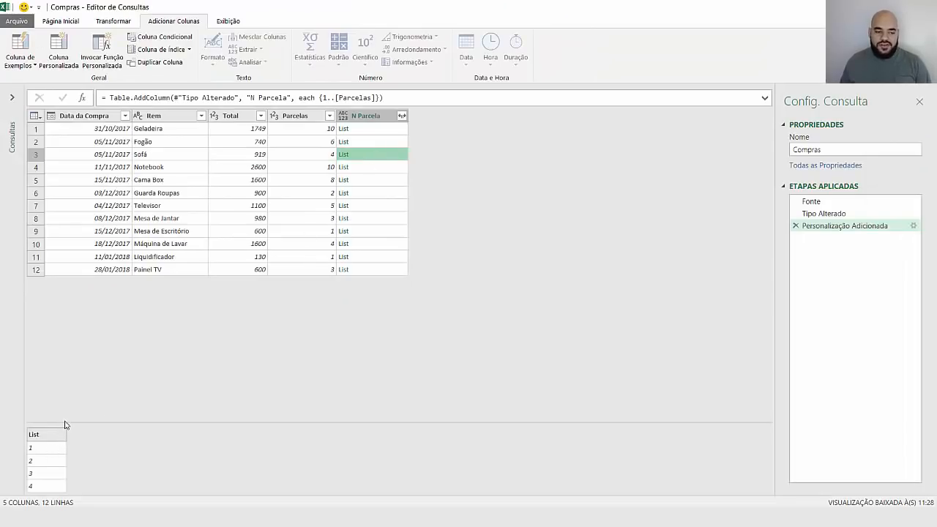
{"action": "left_click_drag", "start_coordinate": [65, 423], "coordinate": [76, 351]}
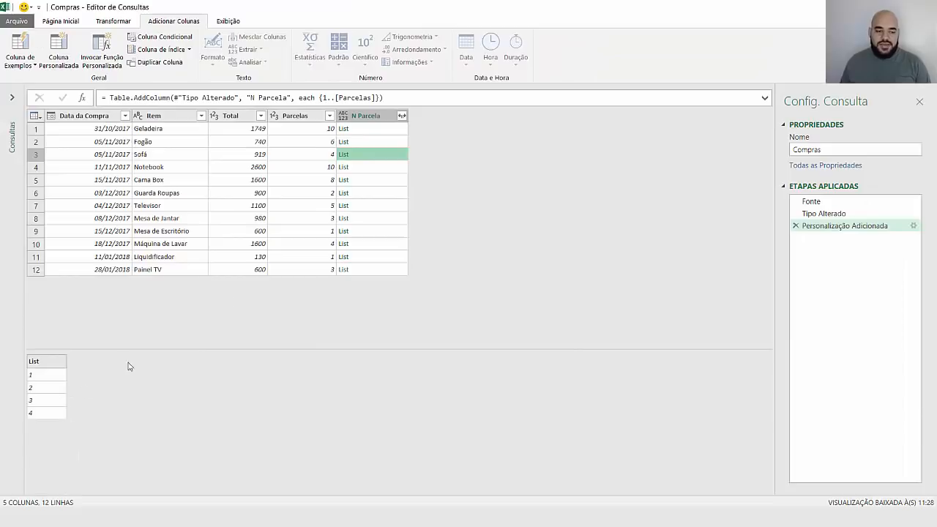
{"action": "left_click", "coordinate": [365, 131]}
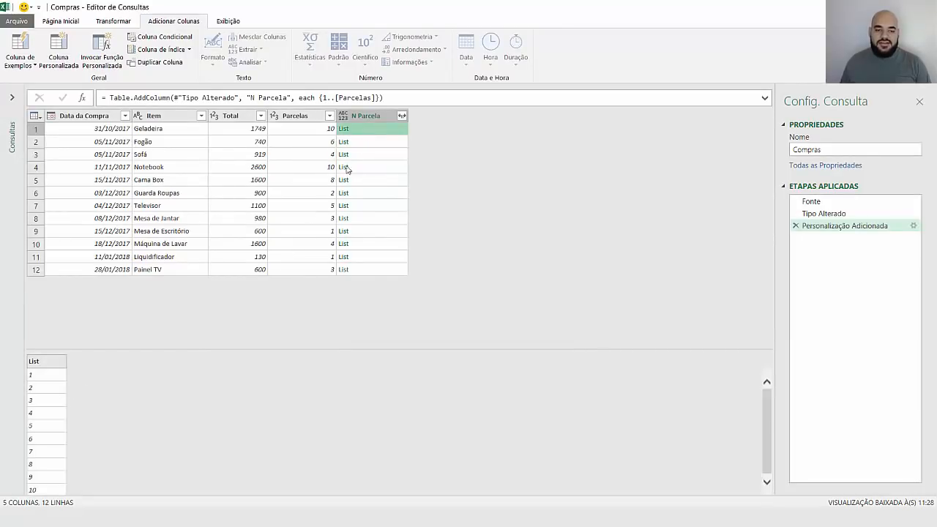
{"action": "left_click", "coordinate": [374, 145]}
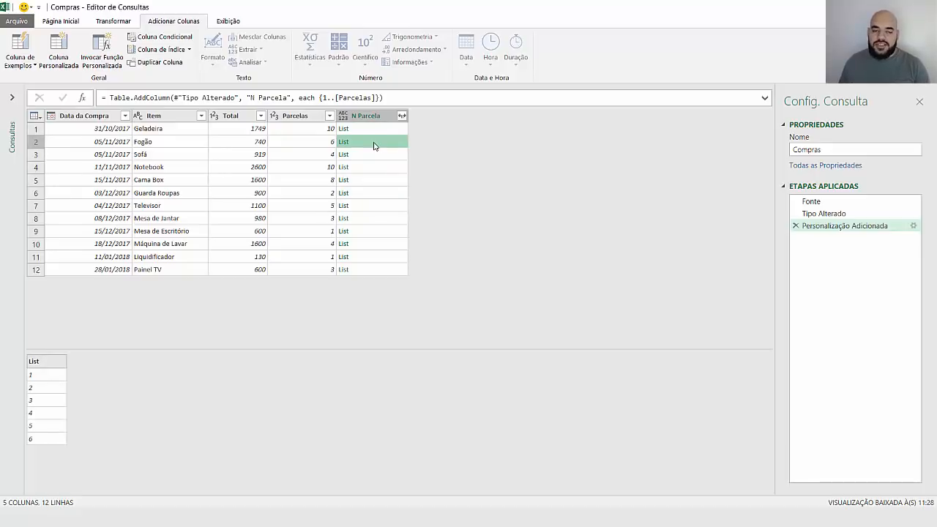
{"action": "left_click", "coordinate": [370, 132]}
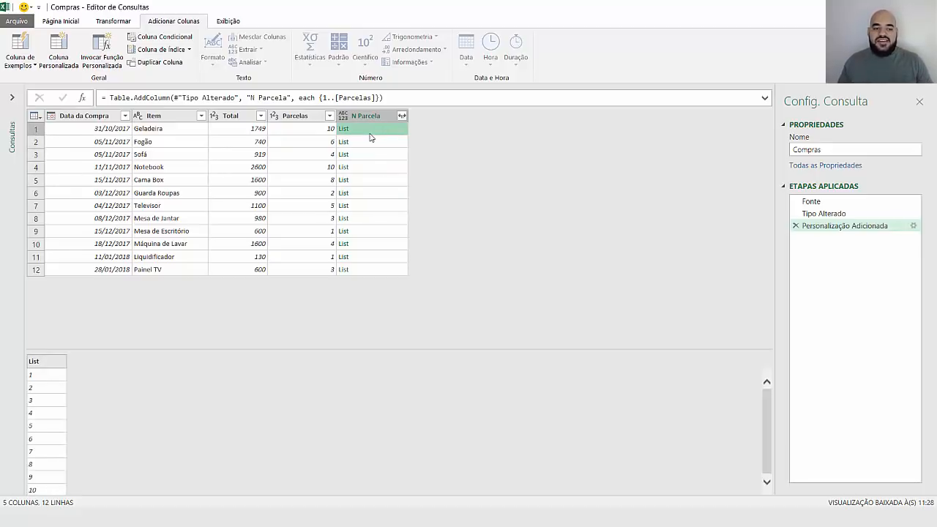
{"action": "left_click", "coordinate": [300, 130]}
{"action": "left_click", "coordinate": [247, 128]}
{"action": "left_click", "coordinate": [187, 132]}
{"action": "left_click", "coordinate": [113, 132]}
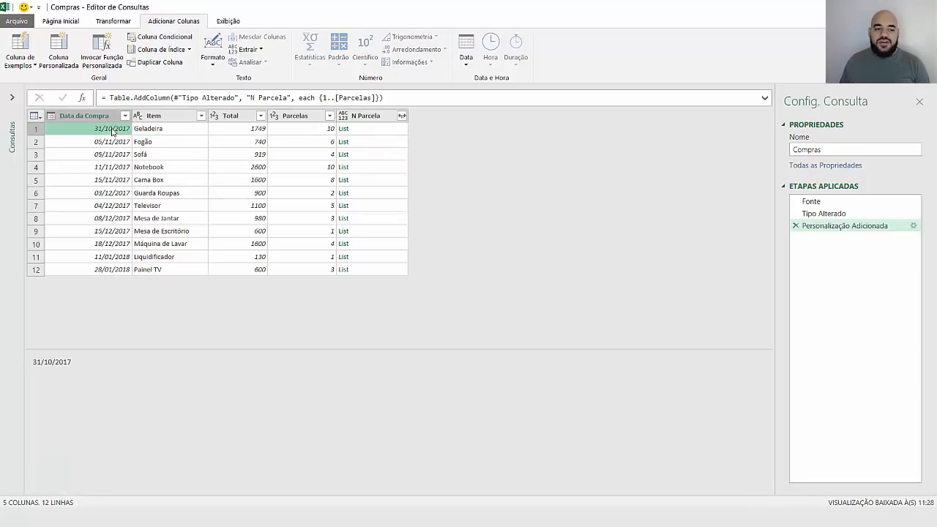
Expand the N Parcela lists to new rows and check the instalment numbers of the Geladeira purchase.
{"action": "left_click", "coordinate": [402, 117]}
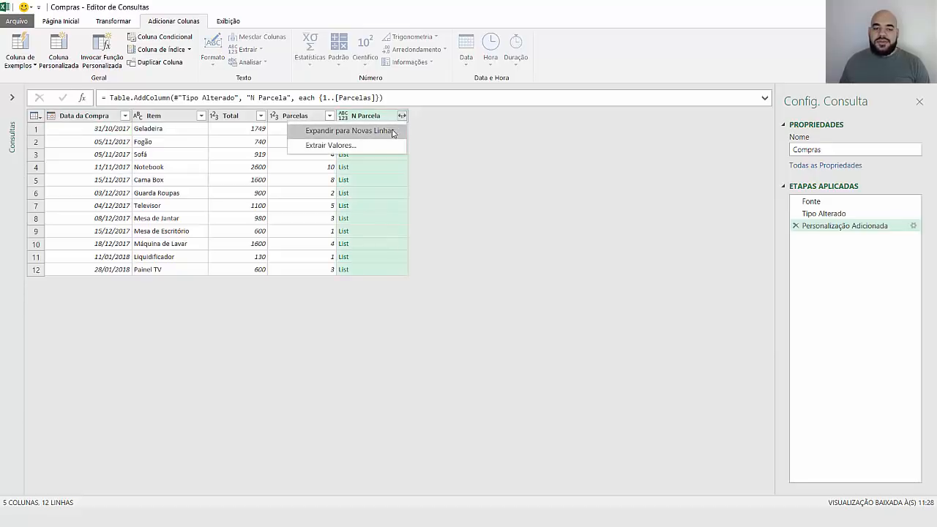
{"action": "left_click", "coordinate": [393, 131]}
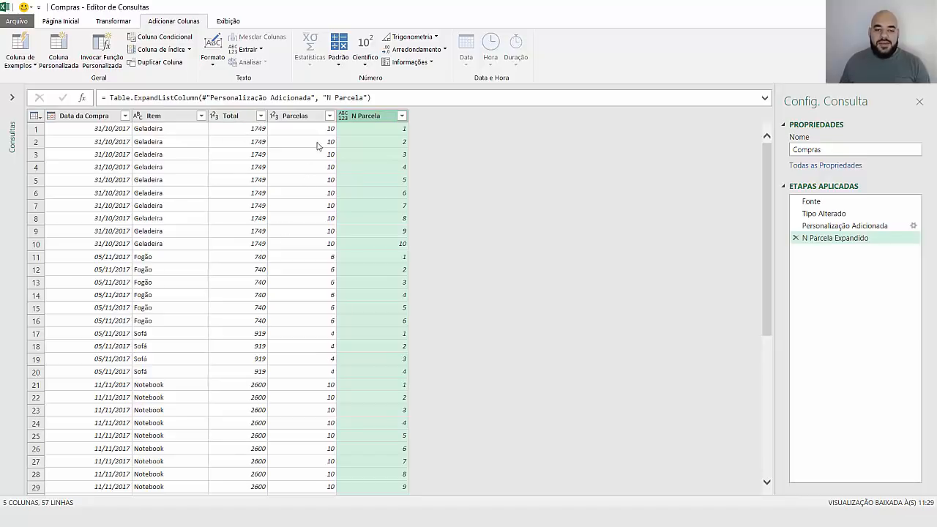
{"action": "left_click", "coordinate": [407, 130]}
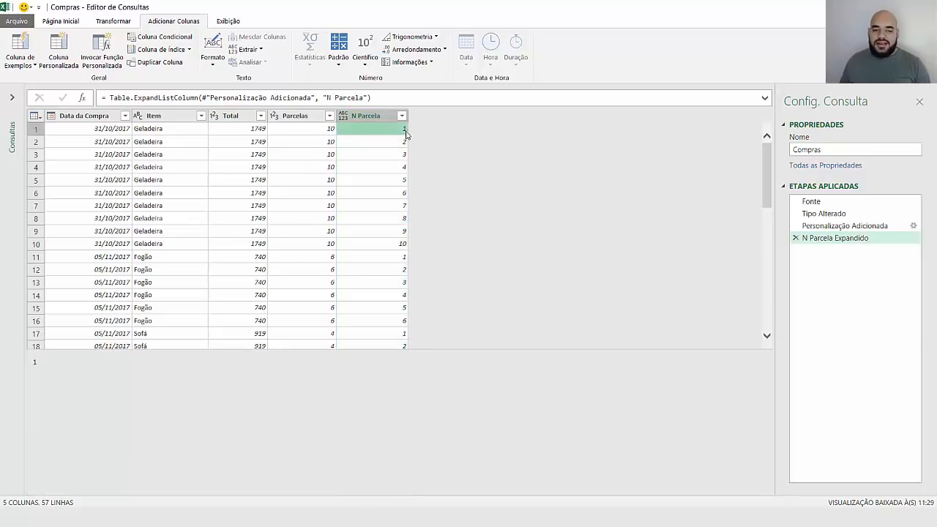
{"action": "left_click", "coordinate": [392, 244]}
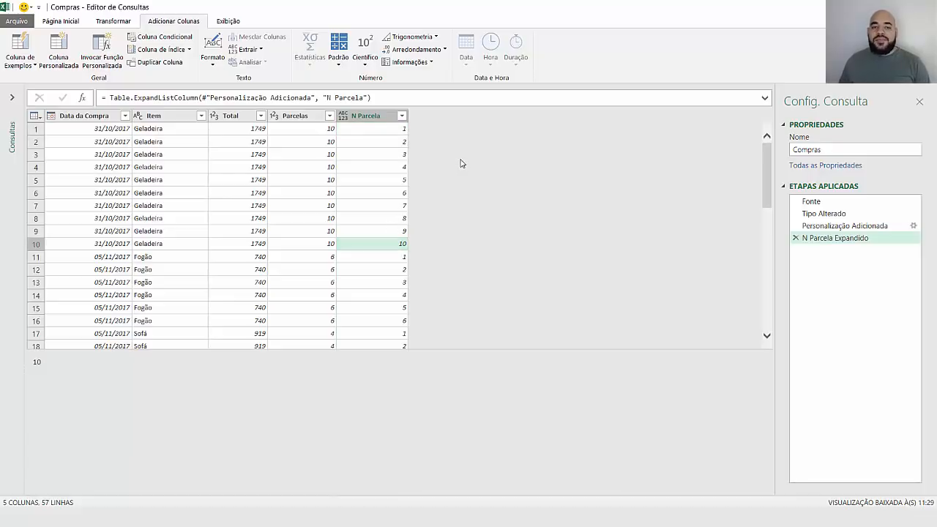
Compare the purchase date with the instalment number in the first two Geladeira rows.
{"action": "left_click", "coordinate": [375, 120]}
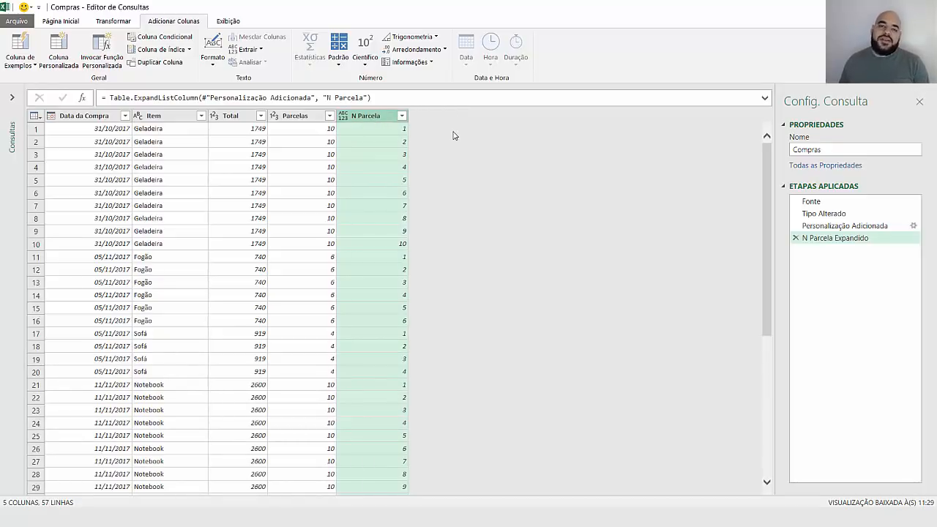
{"action": "left_click", "coordinate": [85, 129]}
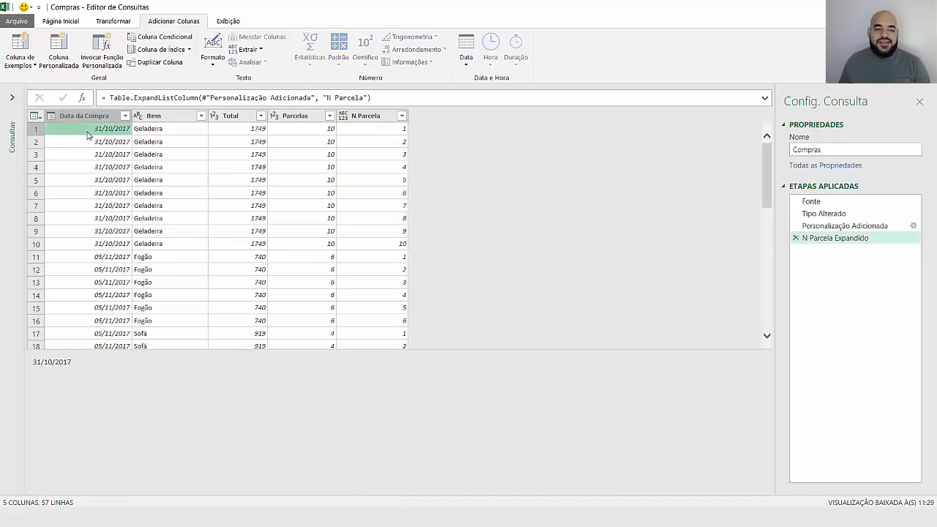
{"action": "left_click", "coordinate": [388, 134]}
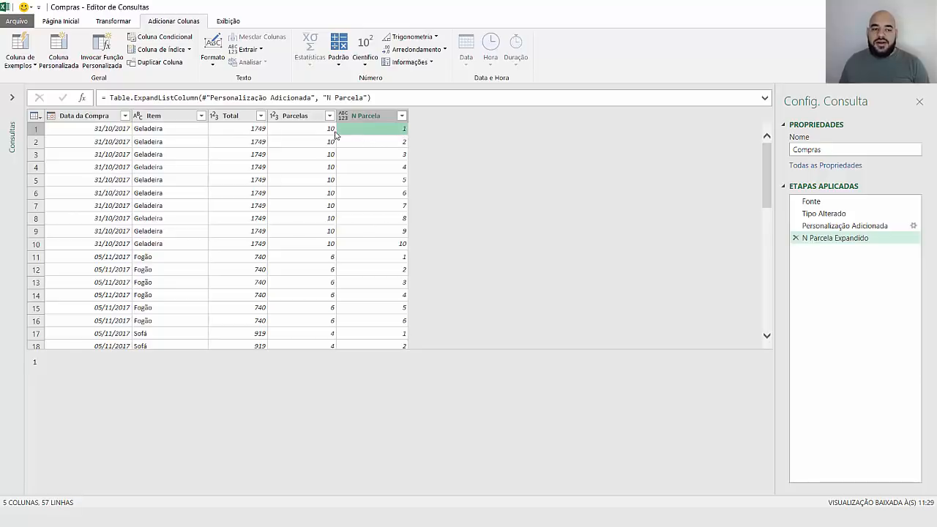
{"action": "left_click", "coordinate": [117, 129]}
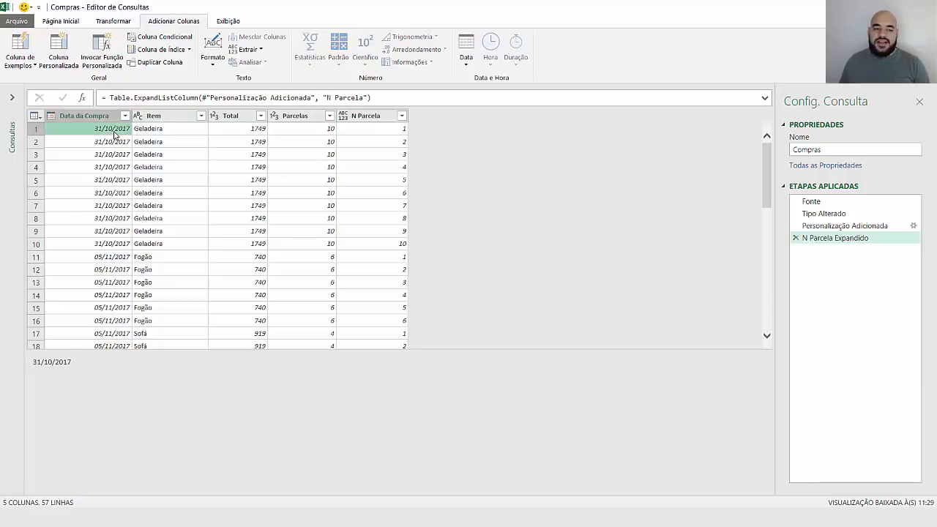
{"action": "left_click", "coordinate": [112, 143]}
{"action": "left_click", "coordinate": [377, 143]}
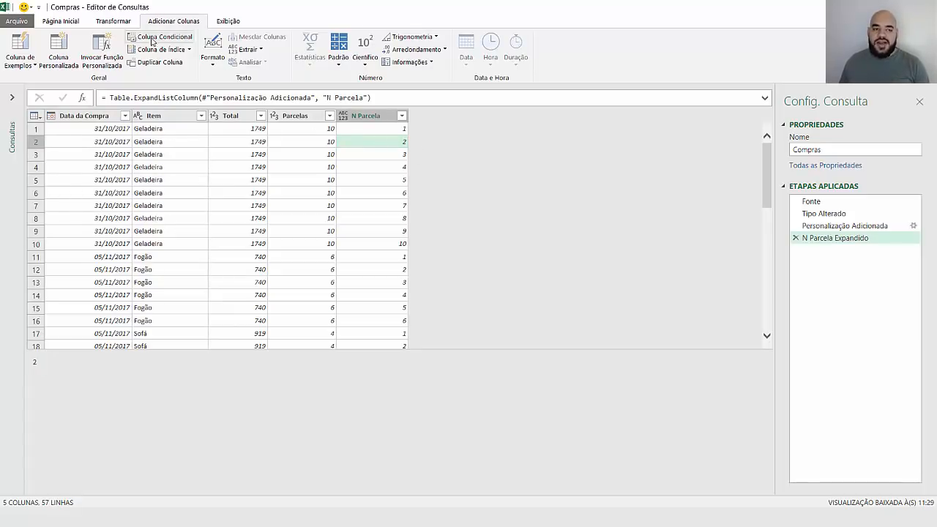
Start another custom column in the Compras query and name it "Data de Pagamento".
{"action": "left_click", "coordinate": [66, 60]}
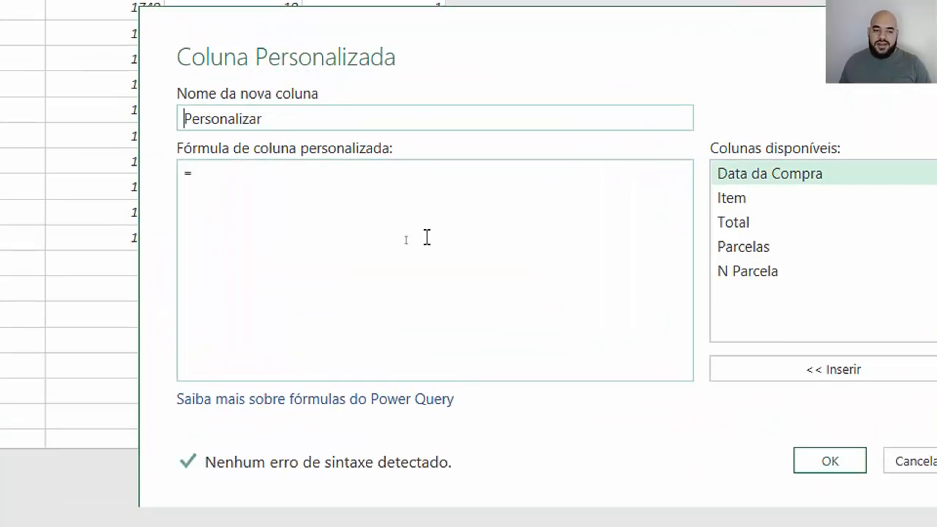
{"action": "left_click", "coordinate": [348, 116]}
{"action": "key", "text": "ctrl+a"}
{"action": "type", "text": "Da"}
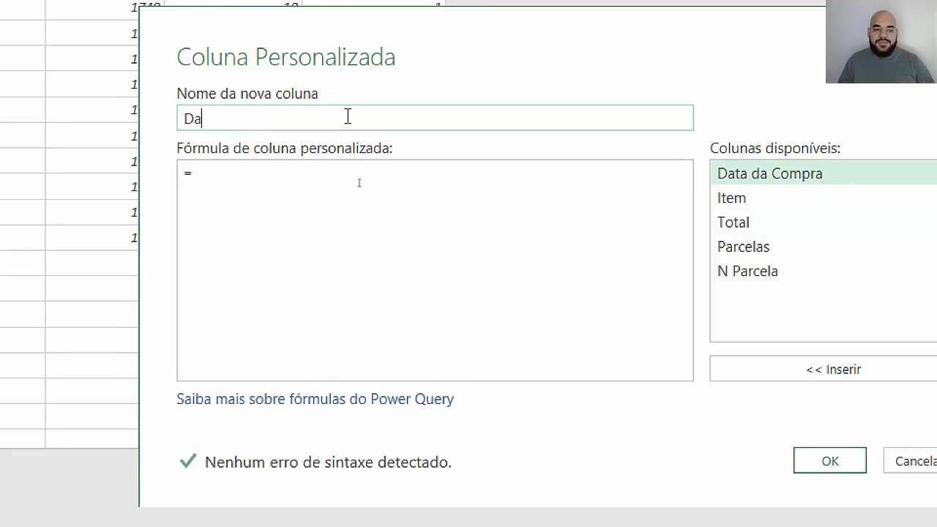
{"action": "type", "text": "ta de Pagamento"}
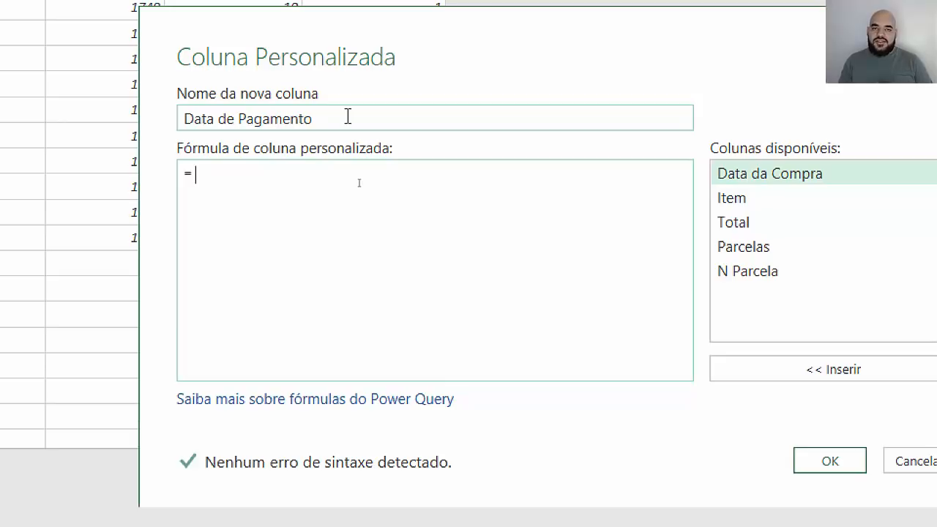
Define the payment date formula as Date.AddMonths([Data da Compra], [N Parcela]) and create the column.
{"action": "type", "text": "Date.AddMonths("}
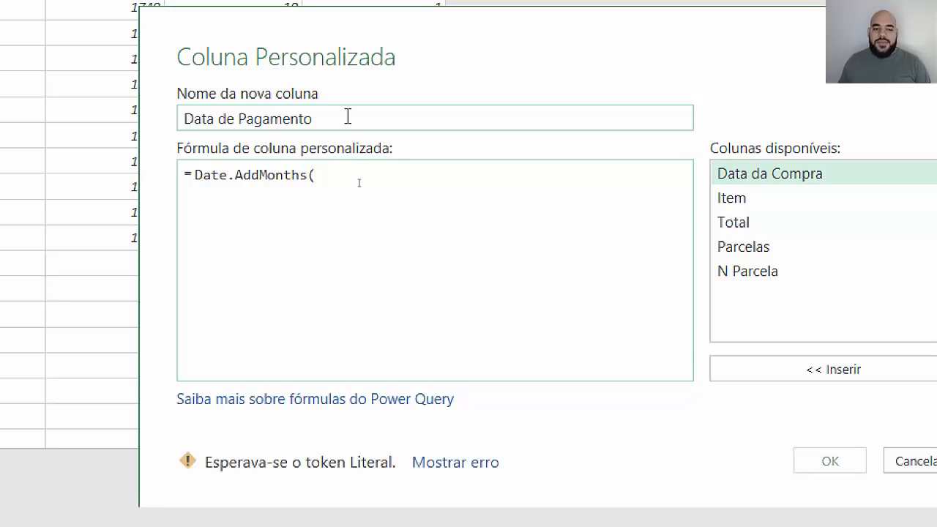
{"action": "double_click", "coordinate": [752, 180]}
{"action": "type", "text": ","}
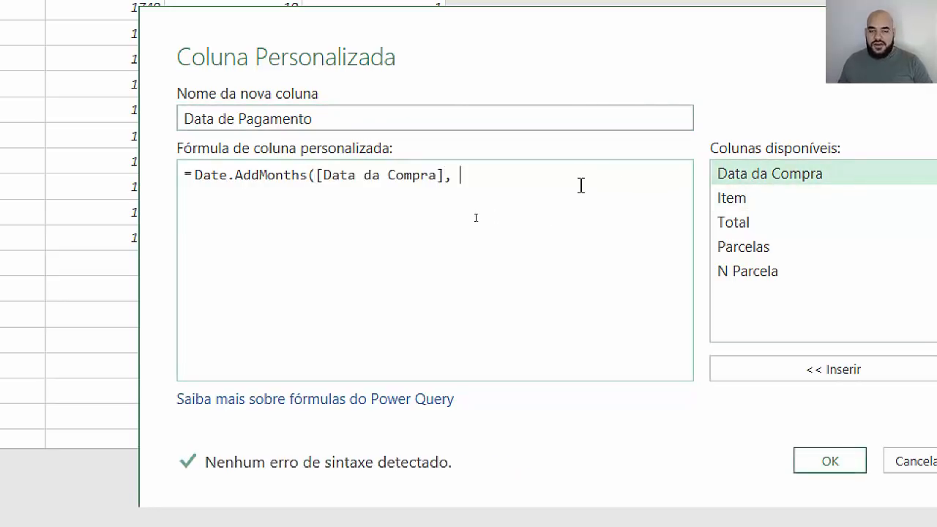
{"action": "double_click", "coordinate": [768, 271]}
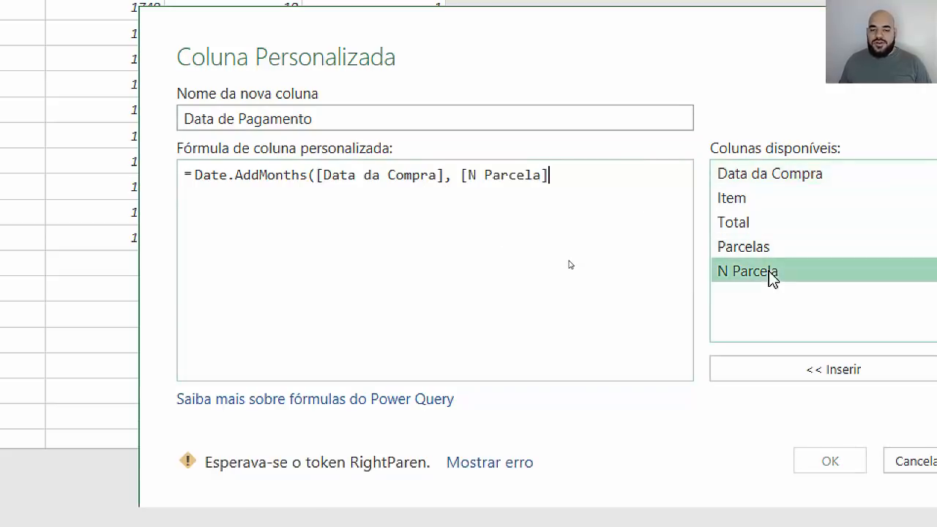
{"action": "type", "text": ")"}
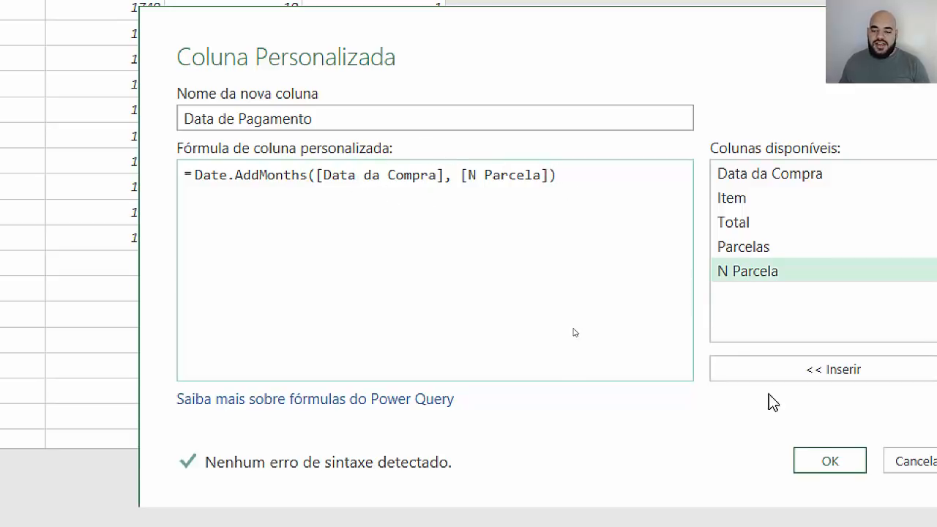
{"action": "left_click", "coordinate": [831, 464]}
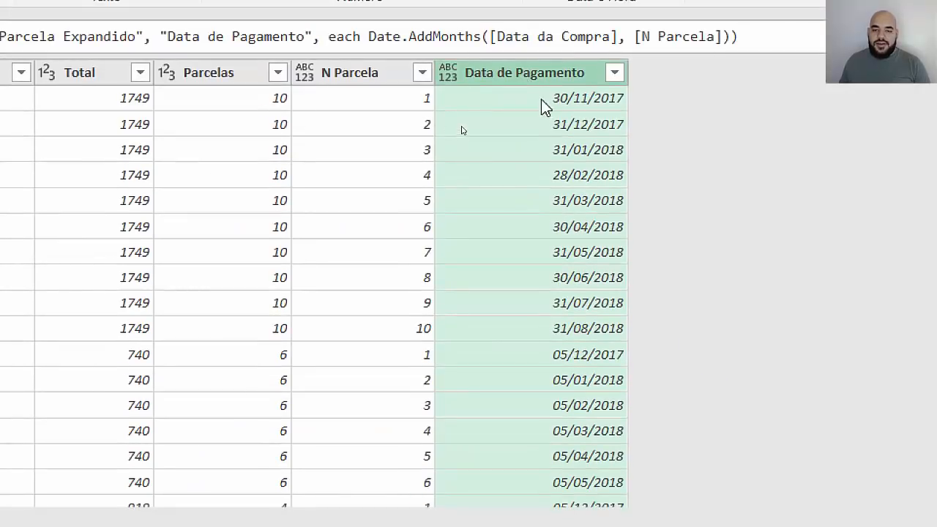
Check the Data de Pagamento values of the Geladeira instalments against their purchase date and instalment number.
{"action": "left_click", "coordinate": [540, 91]}
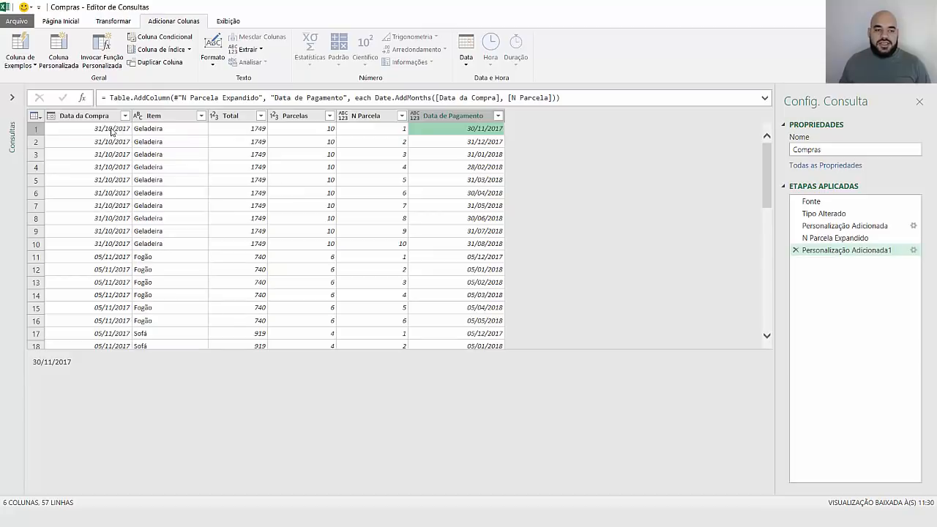
{"action": "left_click", "coordinate": [112, 132]}
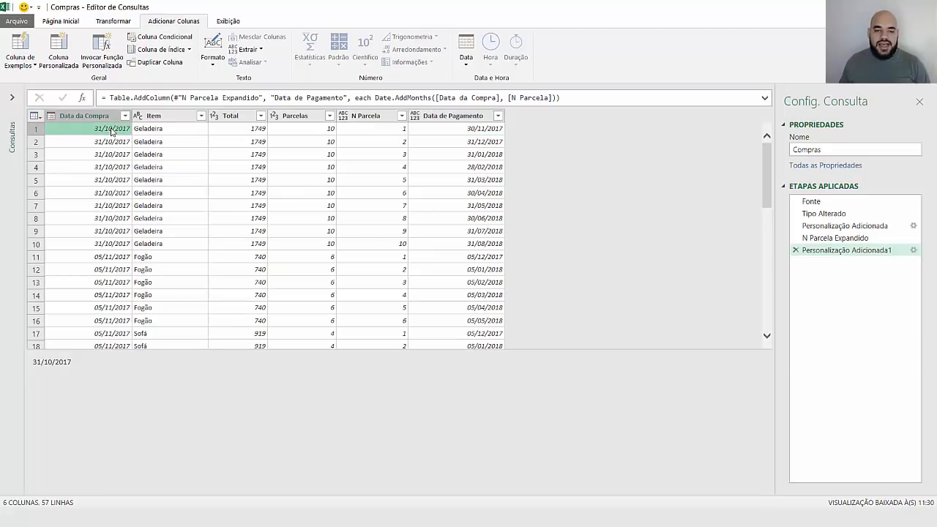
{"action": "left_click", "coordinate": [373, 132]}
{"action": "left_click", "coordinate": [476, 139]}
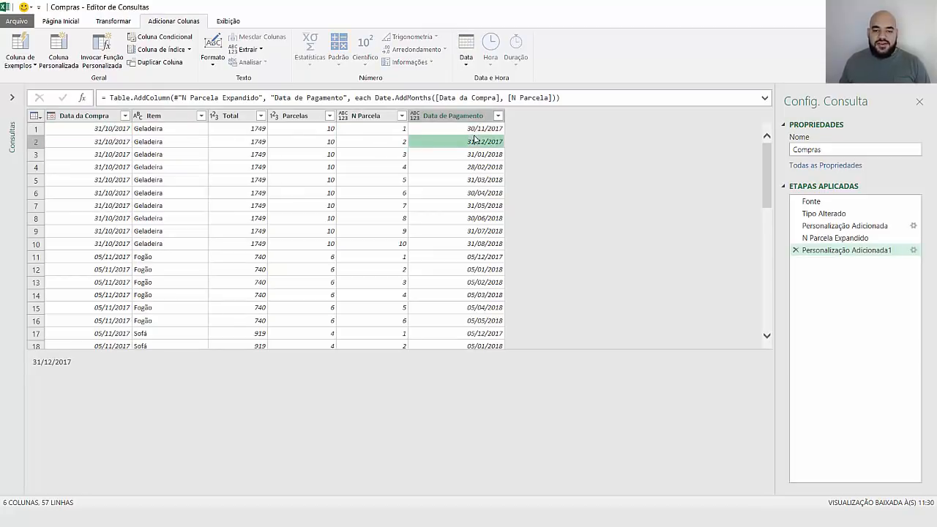
{"action": "left_click", "coordinate": [110, 147]}
{"action": "left_click", "coordinate": [498, 144]}
{"action": "left_click", "coordinate": [497, 154]}
{"action": "left_click", "coordinate": [495, 167]}
{"action": "left_click", "coordinate": [494, 180]}
{"action": "left_click", "coordinate": [487, 193]}
{"action": "left_click", "coordinate": [486, 205]}
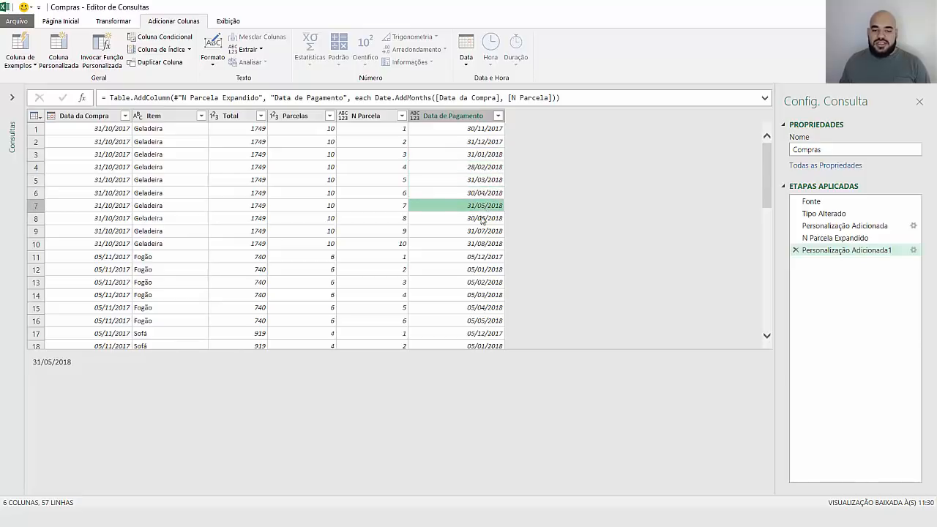
{"action": "left_click", "coordinate": [483, 218]}
{"action": "left_click", "coordinate": [474, 244]}
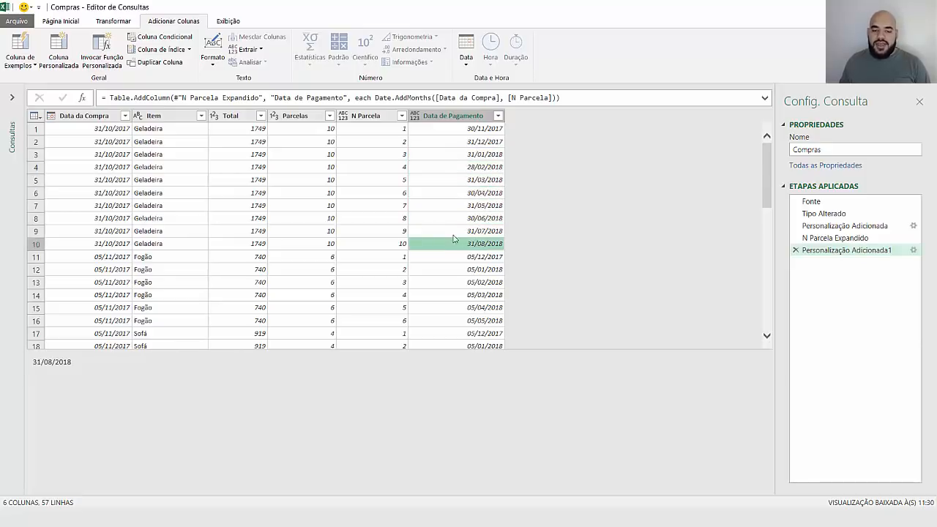
{"action": "left_click", "coordinate": [546, 139]}
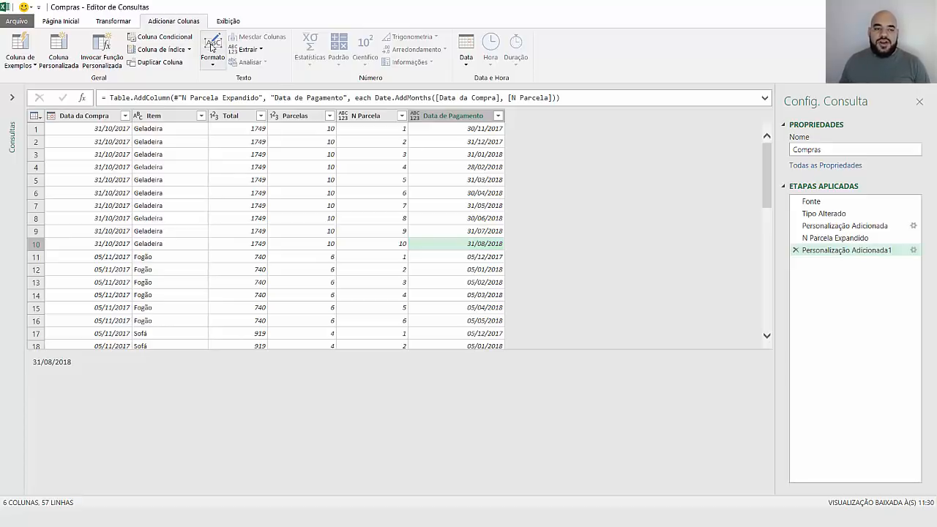
Start a further custom column and name it "Valor Parcela".
{"action": "left_click", "coordinate": [59, 52]}
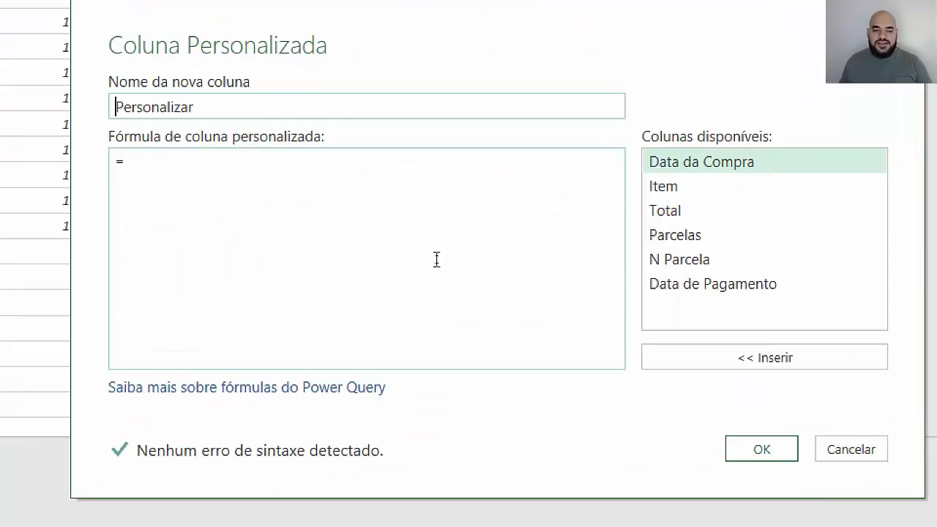
{"action": "left_click", "coordinate": [278, 105]}
{"action": "double_click", "coordinate": [278, 105]}
{"action": "type", "text": "Valor Parcela"}
{"action": "key", "text": "Tab"}
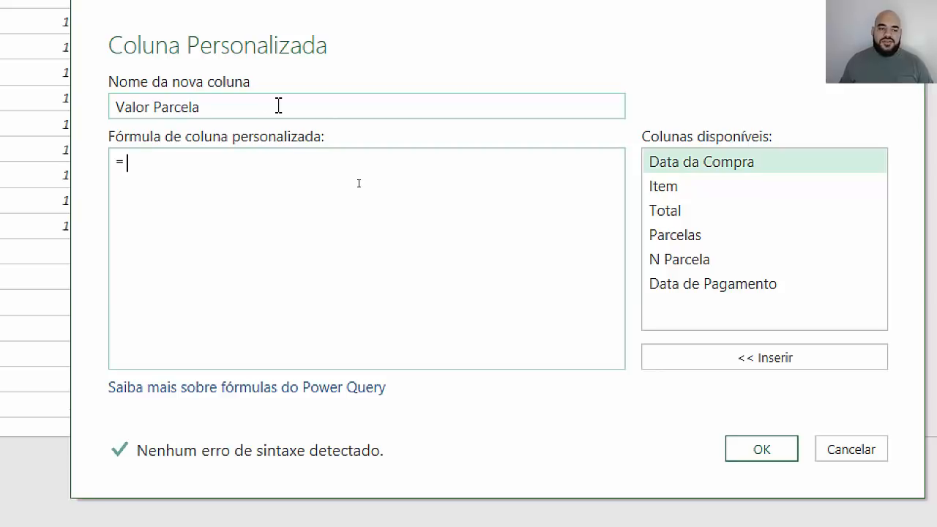
Define the instalment value formula as [Total] / [Parcelas] and create the column.
{"action": "double_click", "coordinate": [671, 212]}
{"action": "type", "text": "/"}
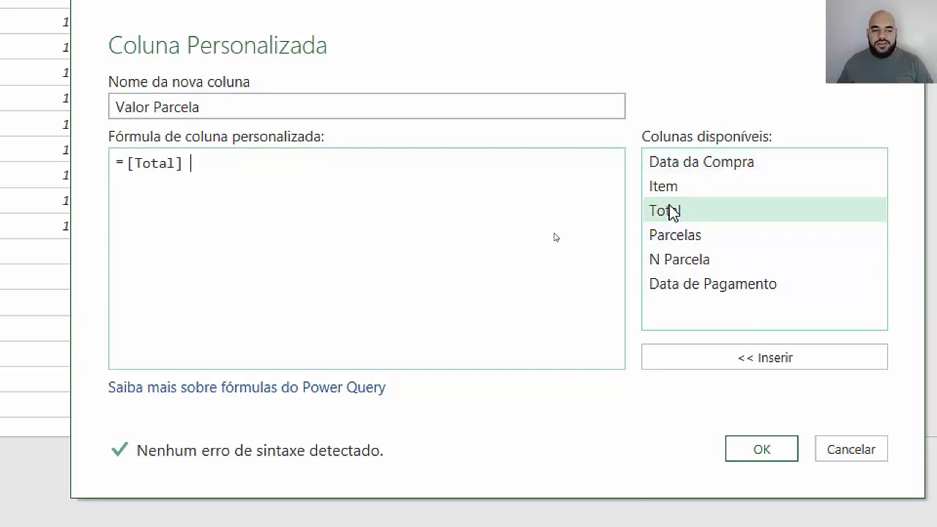
{"action": "left_click", "coordinate": [679, 249]}
{"action": "double_click", "coordinate": [674, 238]}
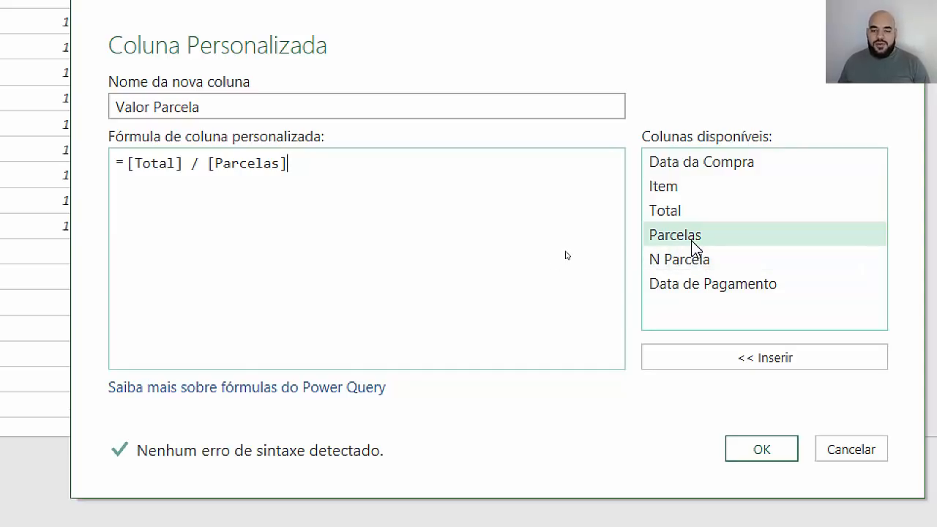
{"action": "left_click", "coordinate": [754, 452]}
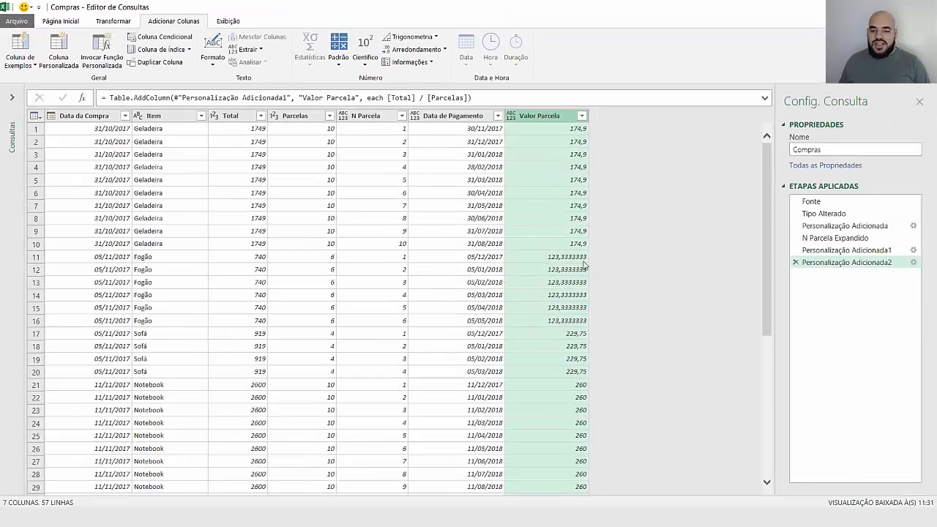
Remove the Data da Compra, Total and Parcelas columns from the Compras query.
{"action": "scroll", "coordinate": [569, 320], "scroll_direction": "down", "scroll_amount": 9}
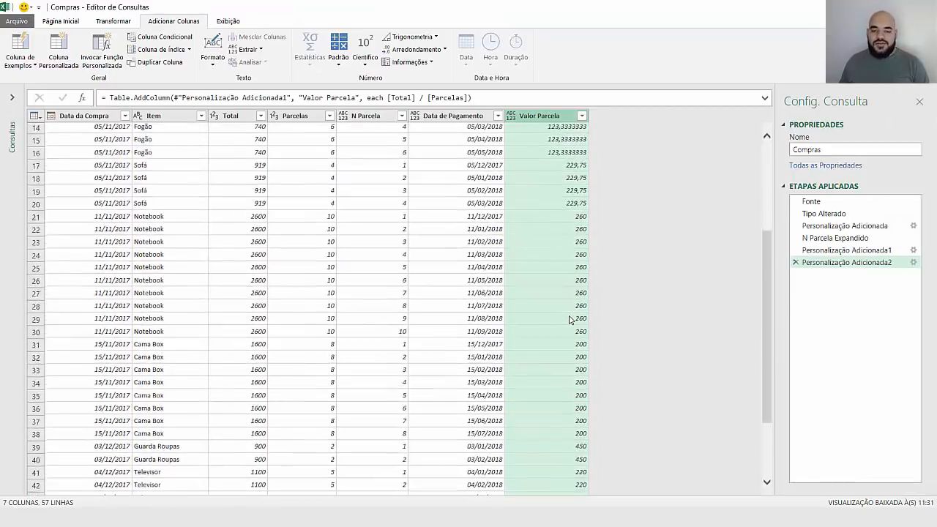
{"action": "scroll", "coordinate": [569, 315], "scroll_direction": "up", "scroll_amount": 9}
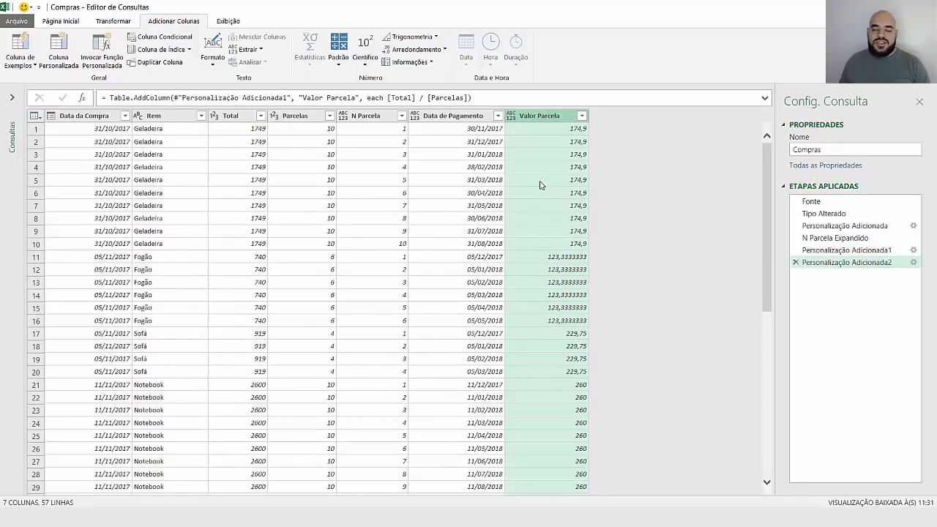
{"action": "left_click", "coordinate": [109, 117]}
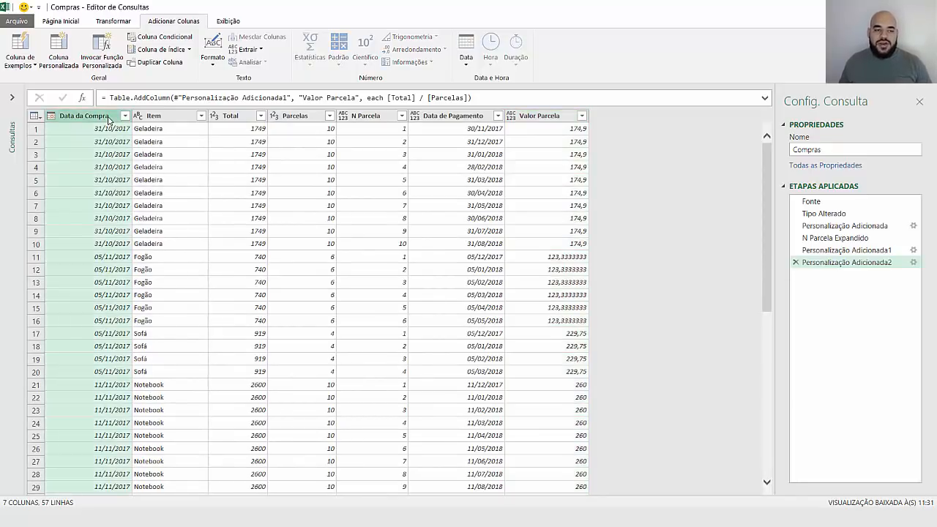
{"action": "left_click", "coordinate": [242, 119], "text": "ctrl"}
{"action": "left_click", "coordinate": [314, 121], "text": "ctrl"}
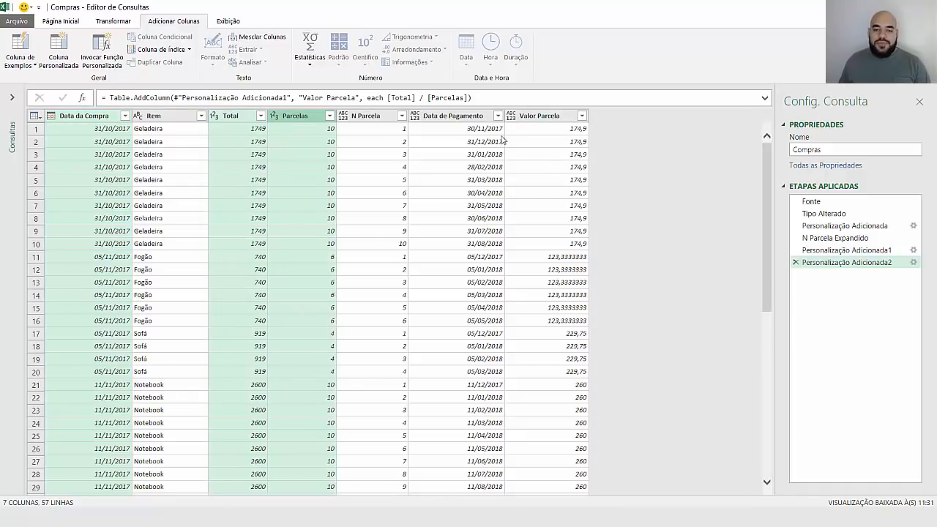
{"action": "right_click", "coordinate": [292, 125]}
{"action": "left_click", "coordinate": [315, 145]}
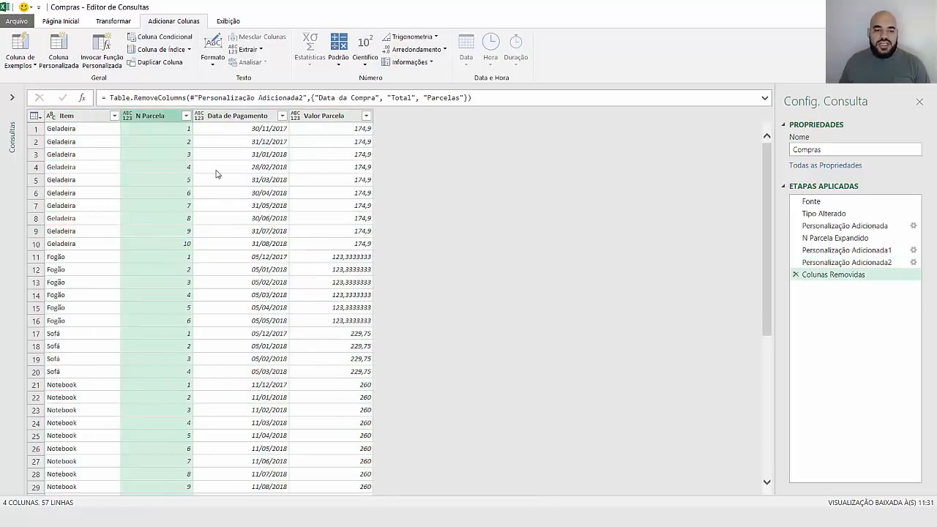
{"action": "left_click", "coordinate": [218, 170]}
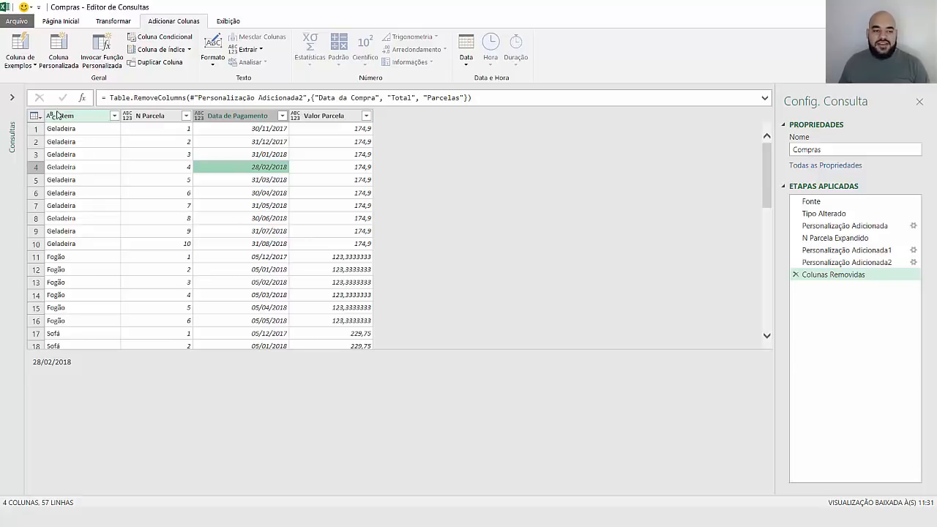
Set the data type of N Parcela to Número Inteiro and of Data de Pagamento to Data.
{"action": "left_click", "coordinate": [127, 117]}
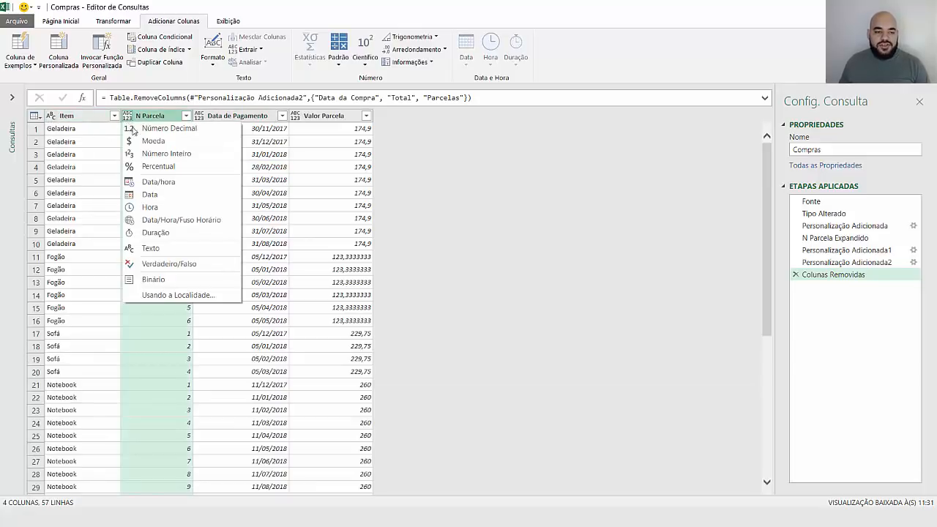
{"action": "left_click", "coordinate": [162, 155]}
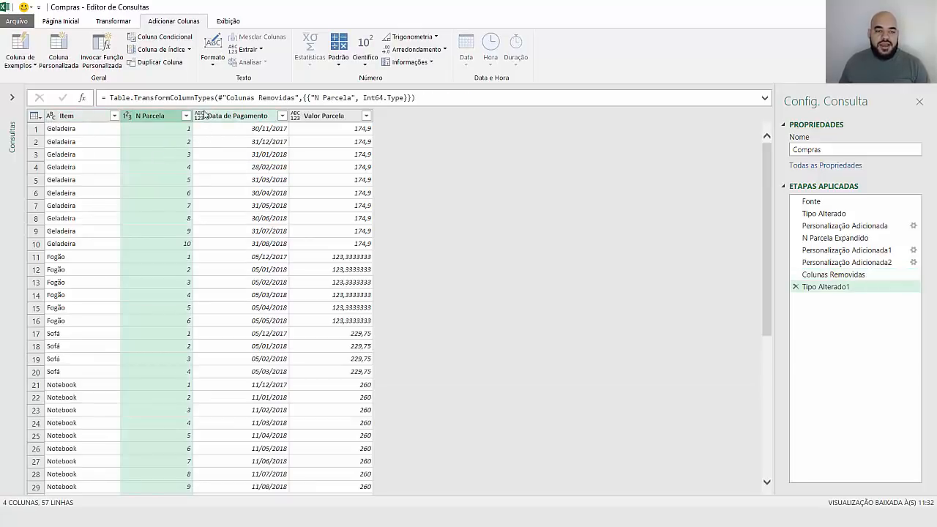
{"action": "left_click", "coordinate": [201, 119]}
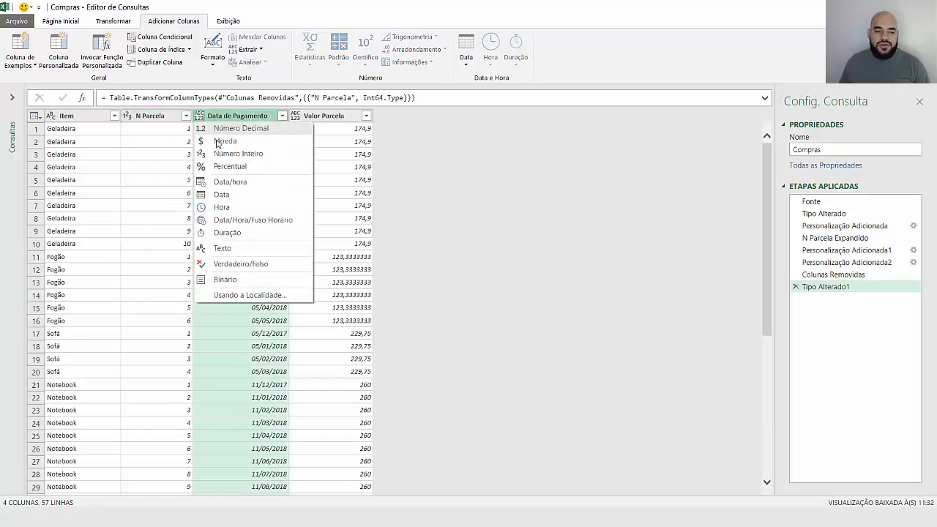
{"action": "left_click", "coordinate": [234, 194]}
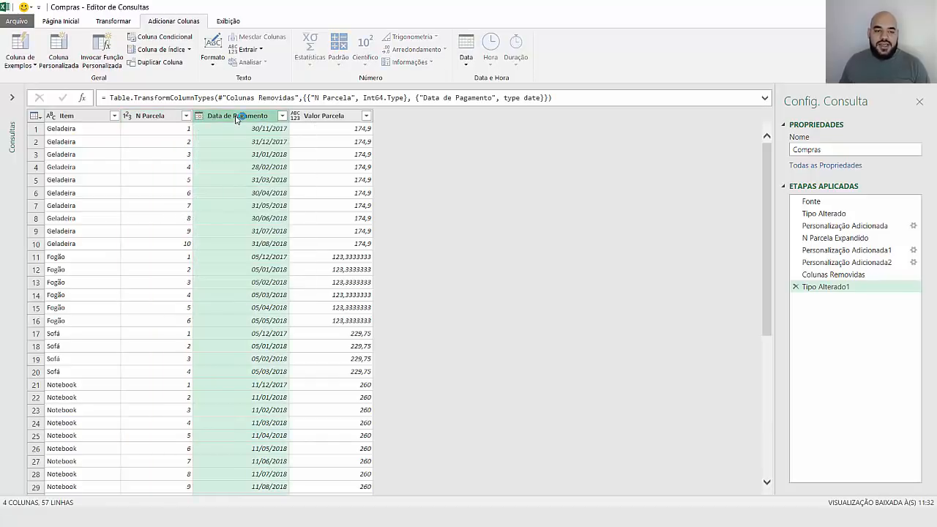
Set the data type of the Valor Parcela column to Moeda and check the converted rows.
{"action": "left_click", "coordinate": [296, 117]}
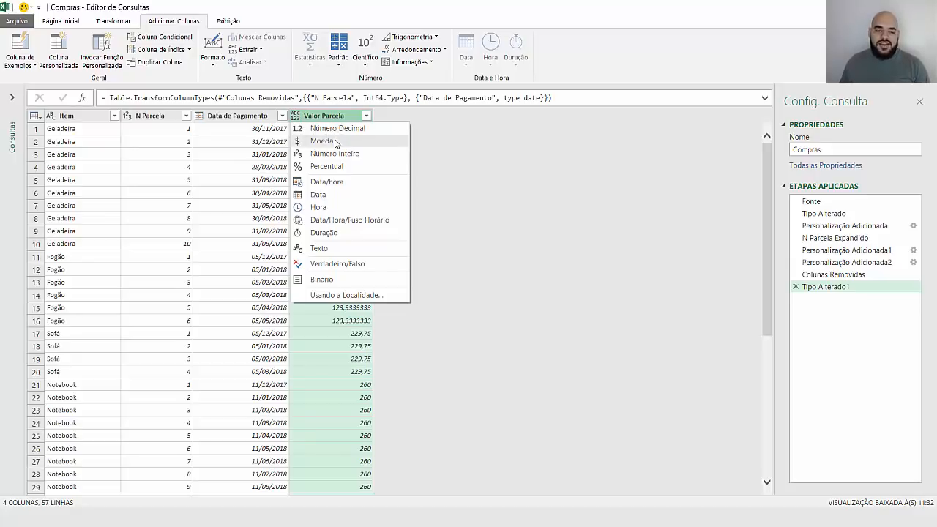
{"action": "left_click", "coordinate": [336, 143]}
{"action": "scroll", "coordinate": [333, 197], "scroll_direction": "down", "scroll_amount": 6}
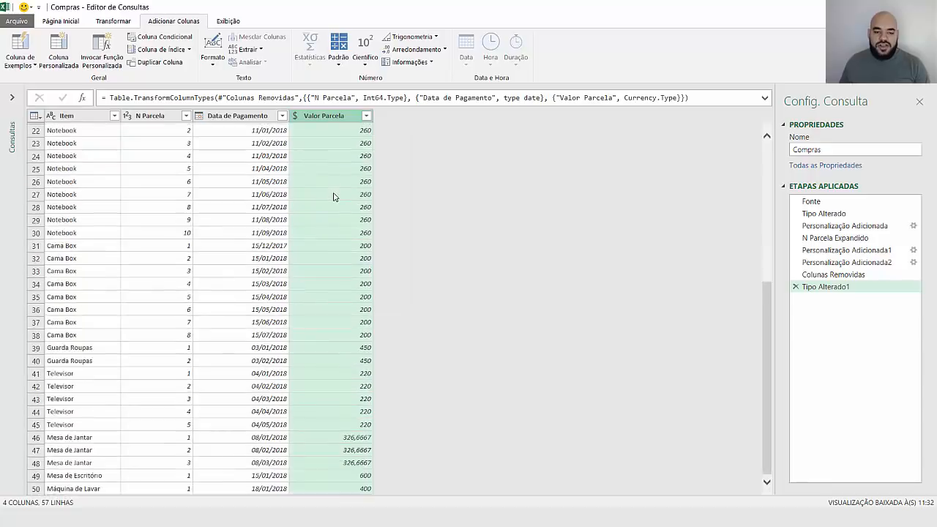
{"action": "scroll", "coordinate": [333, 196], "scroll_direction": "up", "scroll_amount": 6}
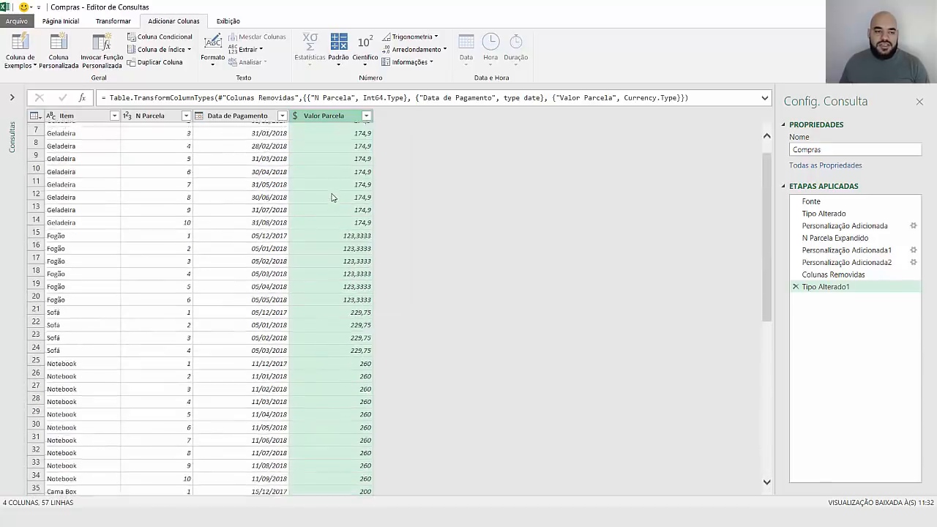
Close the query editor and load Compras as a connection only, adding the data to the Data Model.
{"action": "left_click", "coordinate": [73, 20]}
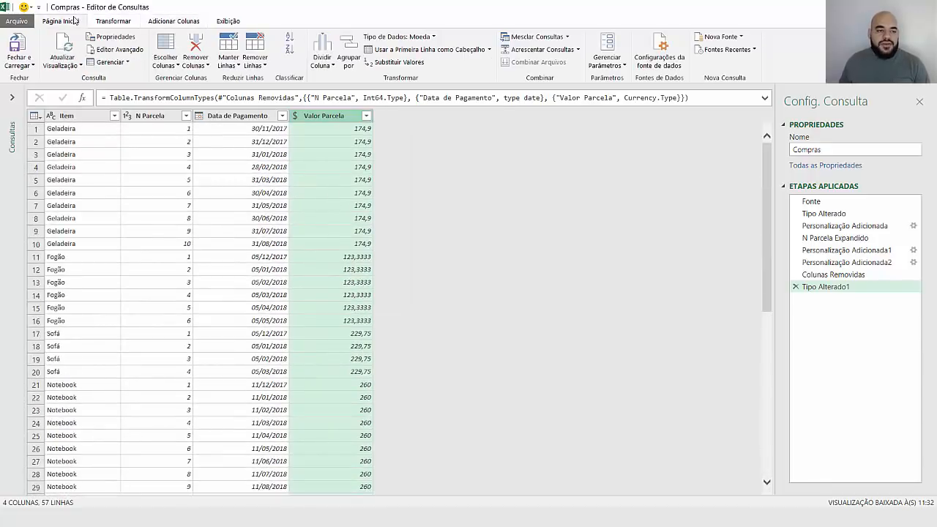
{"action": "left_click", "coordinate": [28, 65]}
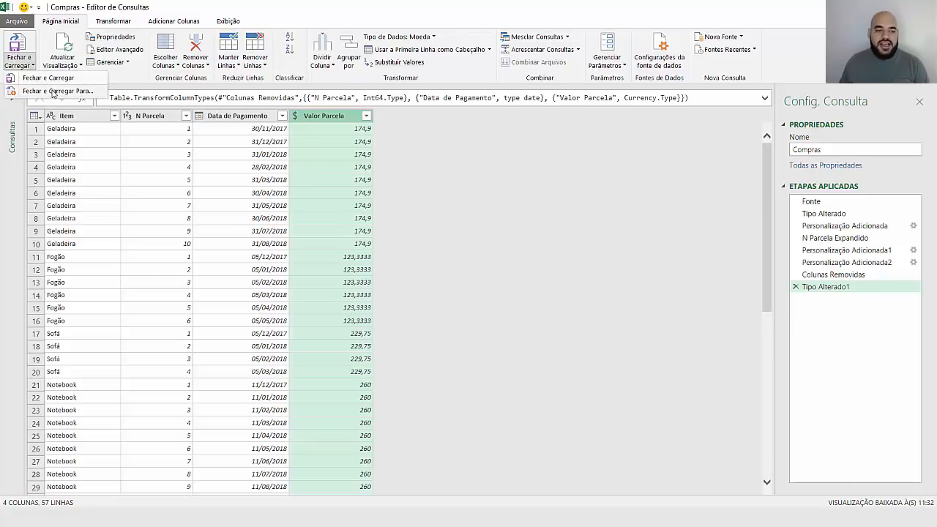
{"action": "left_click", "coordinate": [53, 91]}
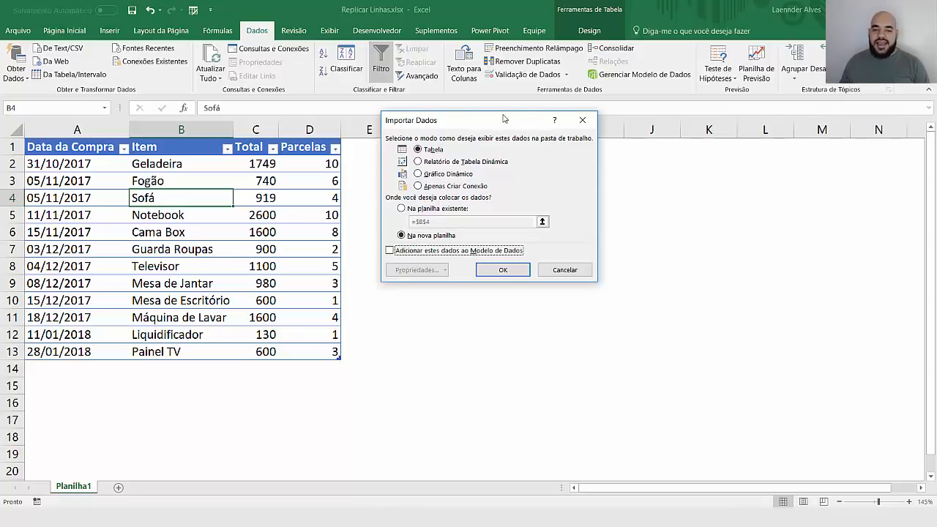
{"action": "left_click_drag", "start_coordinate": [499, 129], "coordinate": [502, 141]}
{"action": "left_click", "coordinate": [442, 202]}
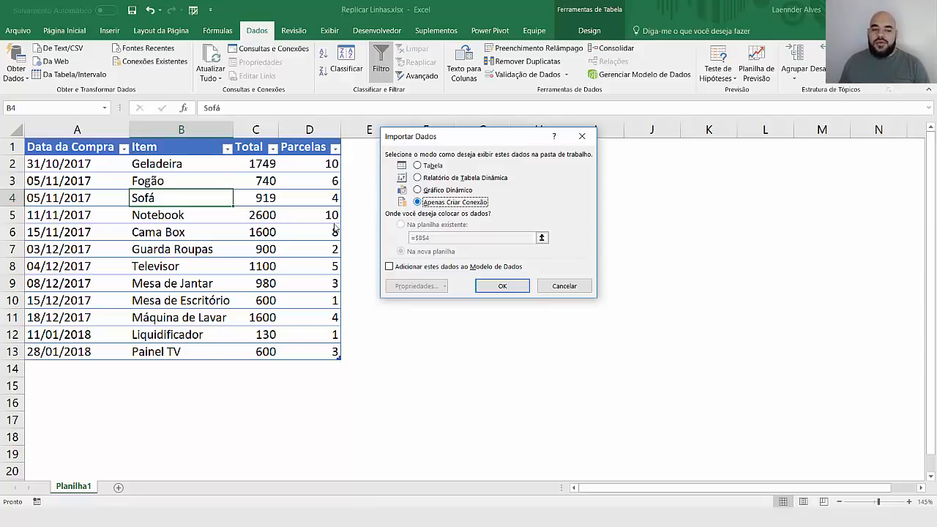
{"action": "left_click", "coordinate": [421, 268]}
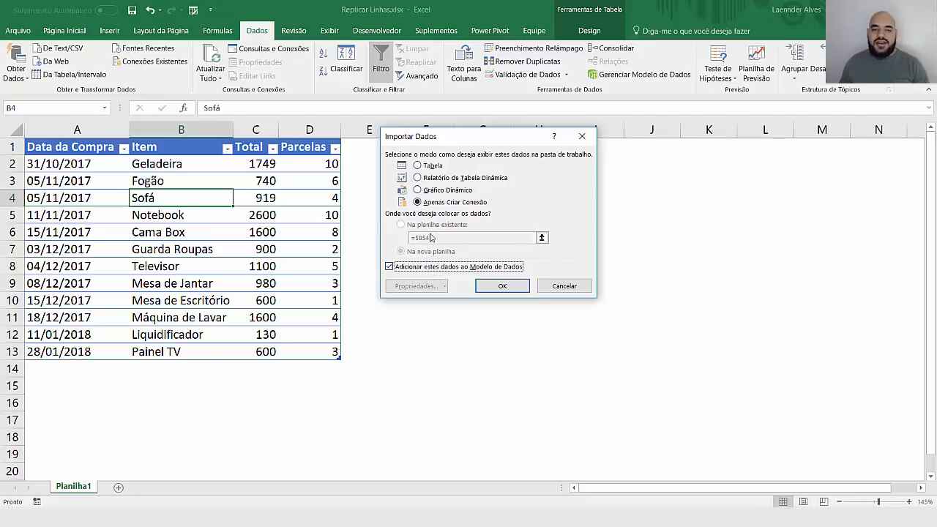
{"action": "left_click", "coordinate": [502, 286]}
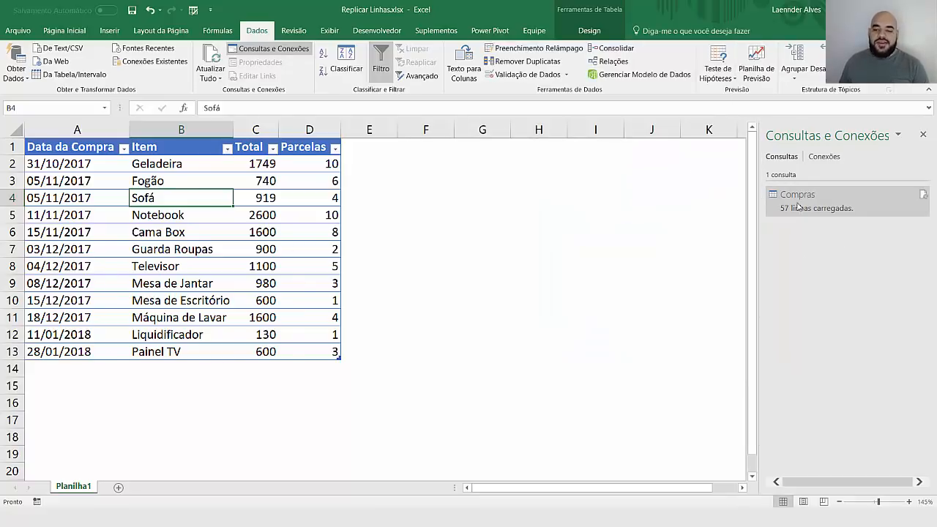
Check the sum of the Parcelas values in D2:D13 against the number of rows loaded by the Compras query.
{"action": "mouse_move", "coordinate": [308, 166]}
{"action": "left_mouse_down"}
{"action": "mouse_move", "coordinate": [314, 207]}
{"action": "mouse_move", "coordinate": [300, 329]}
{"action": "mouse_move", "coordinate": [310, 351]}
{"action": "left_mouse_up"}
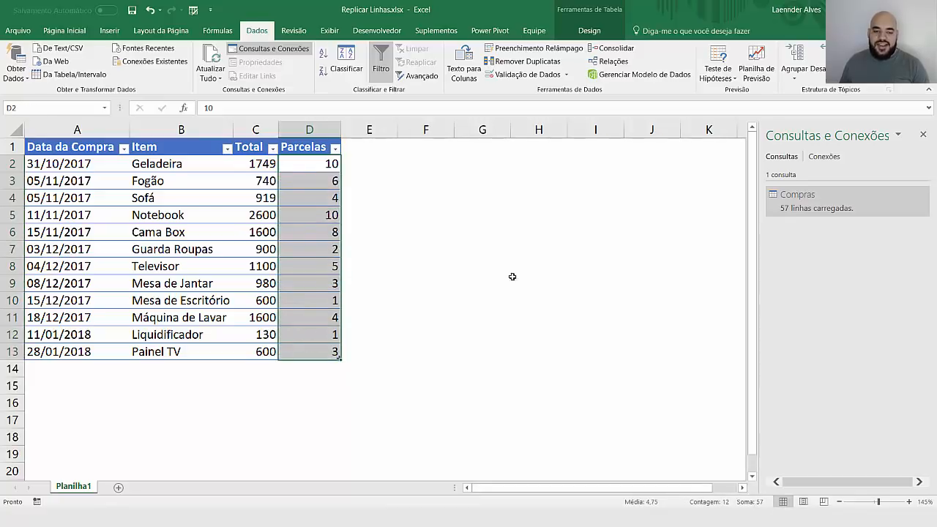
{"action": "left_click", "coordinate": [412, 182]}
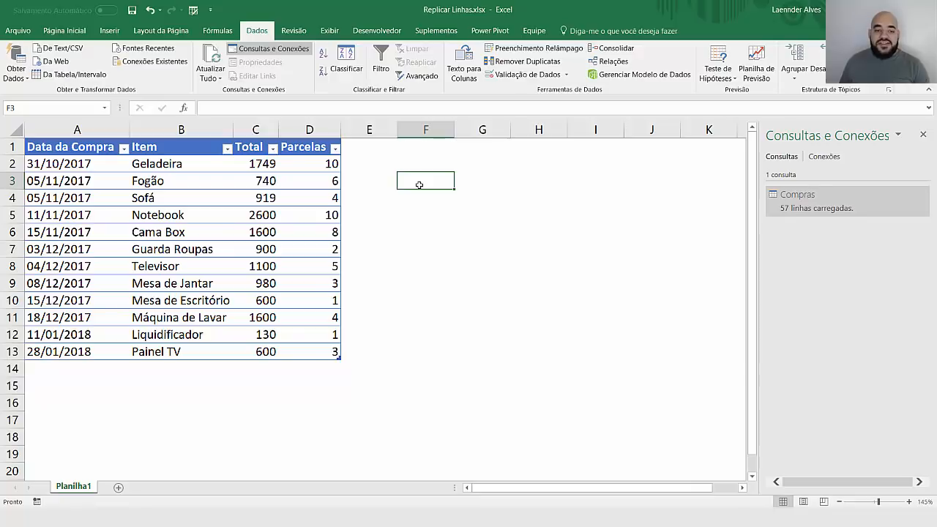
{"action": "left_click", "coordinate": [429, 163]}
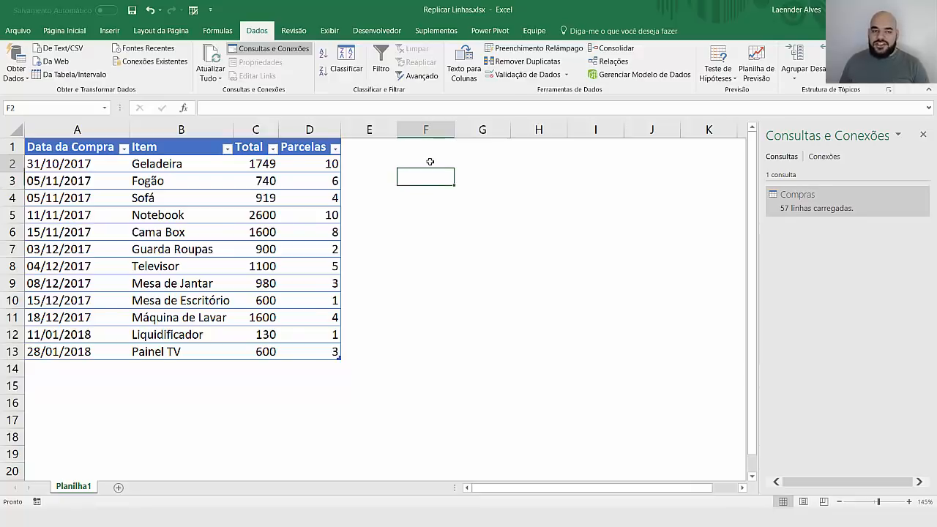
Add a new worksheet and create a pivot table from the workbook's Data Model at Planilha2!$A$1.
{"action": "left_click", "coordinate": [118, 487]}
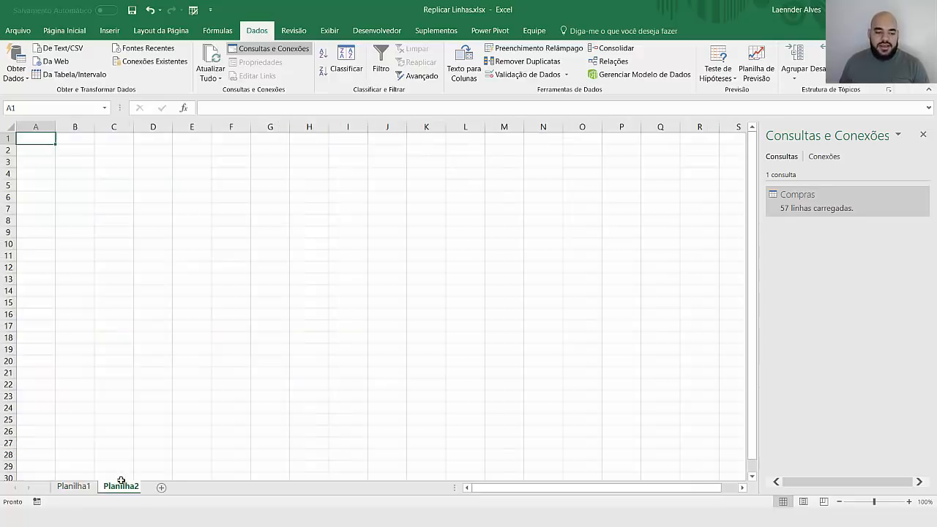
{"action": "left_click", "coordinate": [117, 31]}
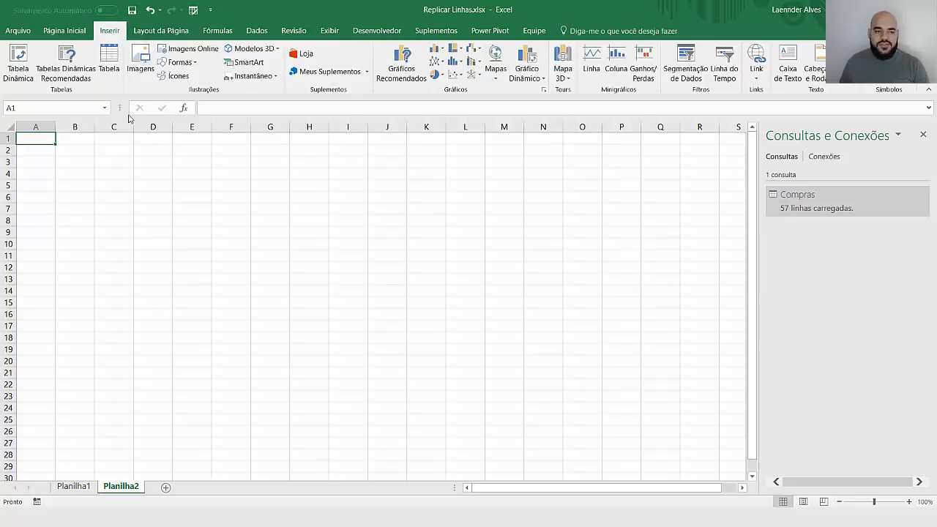
{"action": "left_click", "coordinate": [29, 68]}
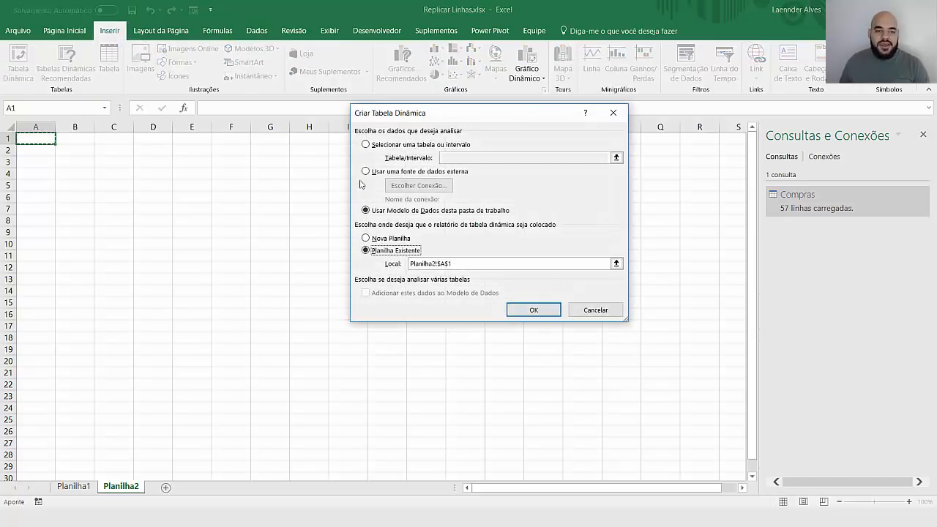
{"action": "left_click_drag", "start_coordinate": [431, 113], "coordinate": [361, 159]}
{"action": "left_click", "coordinate": [403, 257]}
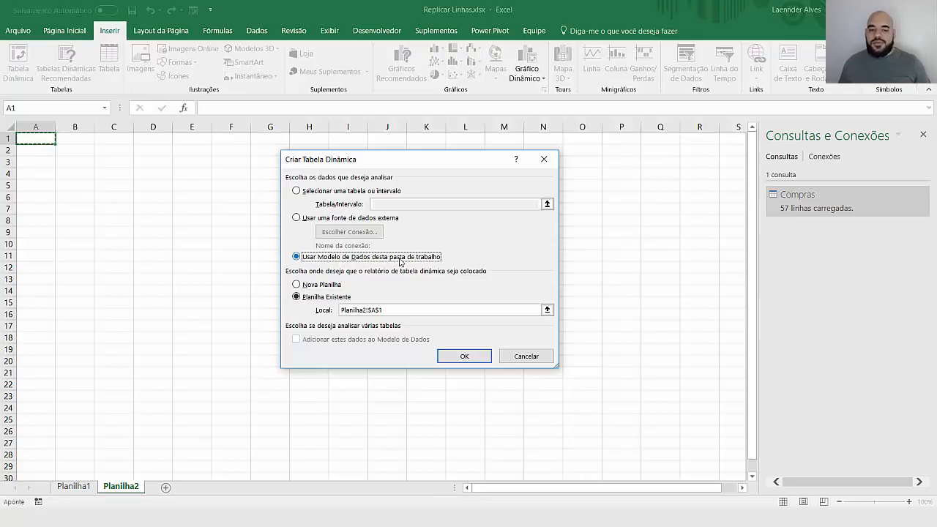
{"action": "left_click", "coordinate": [399, 313]}
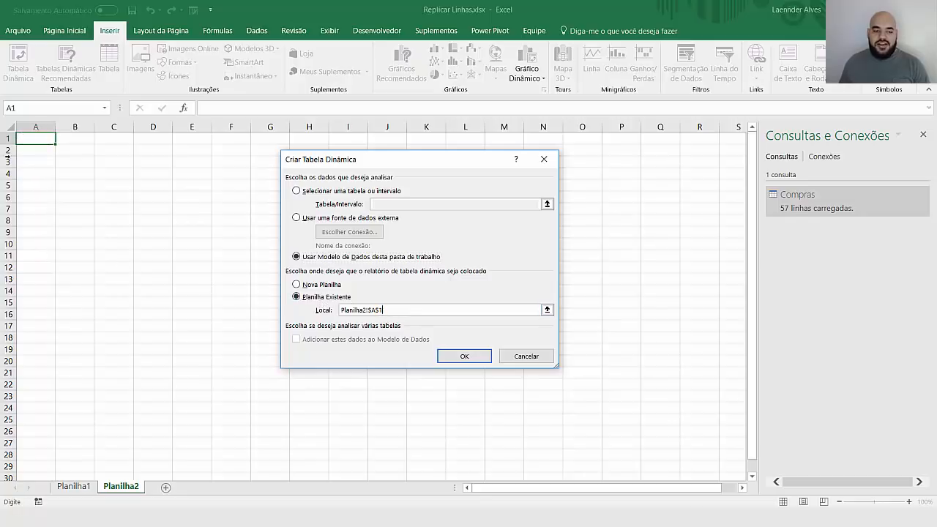
{"action": "left_click", "coordinate": [448, 356]}
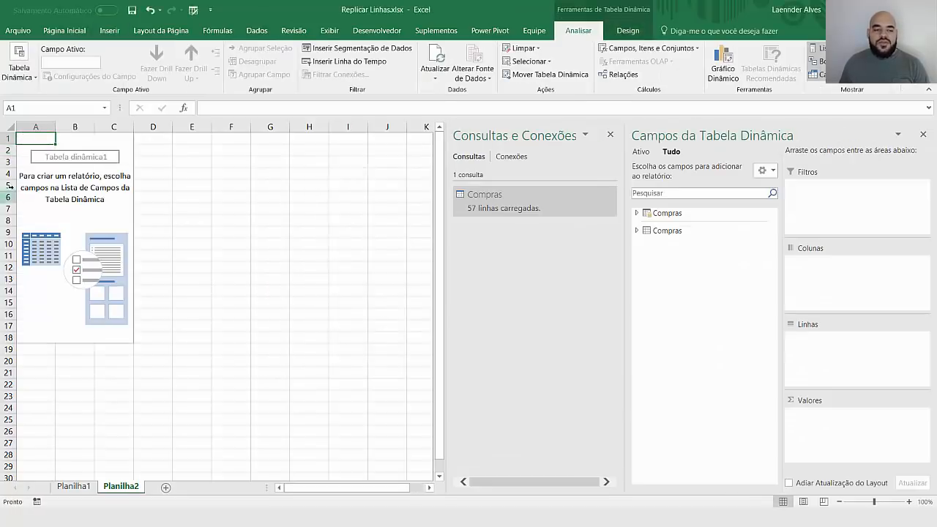
Add Data de Pagamento from the query-based Compras table to the pivot table rows.
{"action": "left_click", "coordinate": [637, 232]}
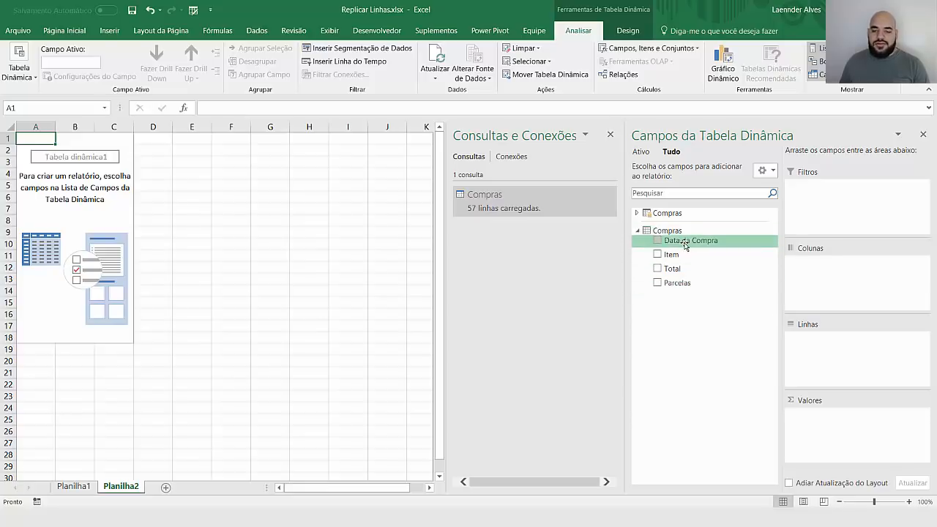
{"action": "left_click", "coordinate": [637, 232]}
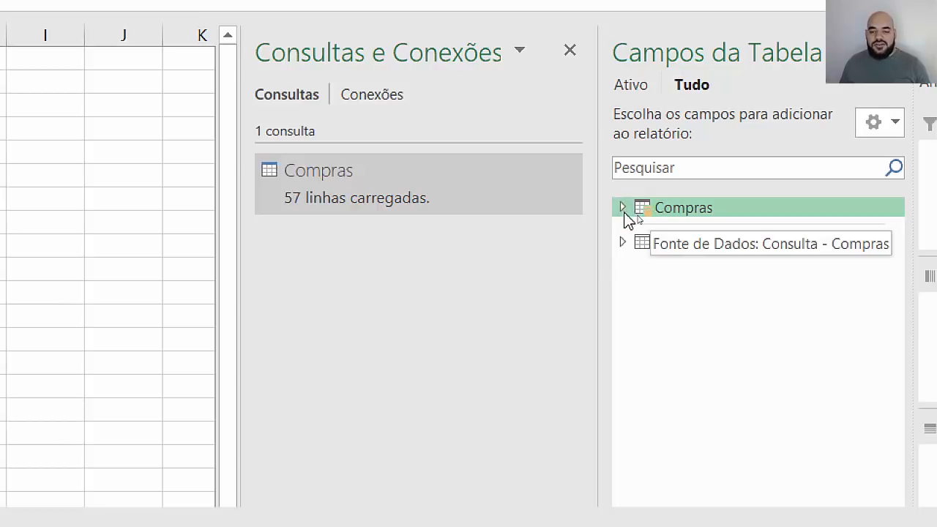
{"action": "left_click", "coordinate": [623, 208]}
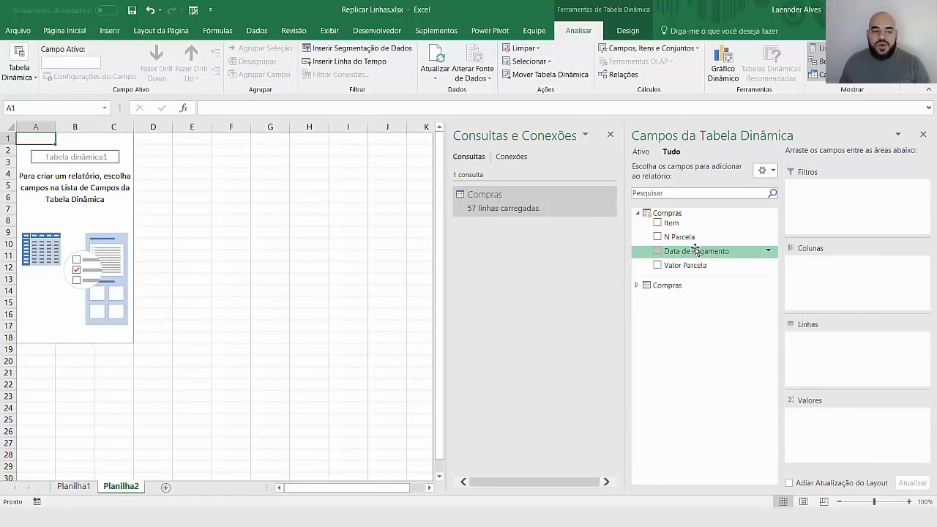
{"action": "left_click_drag", "start_coordinate": [695, 254], "coordinate": [853, 354]}
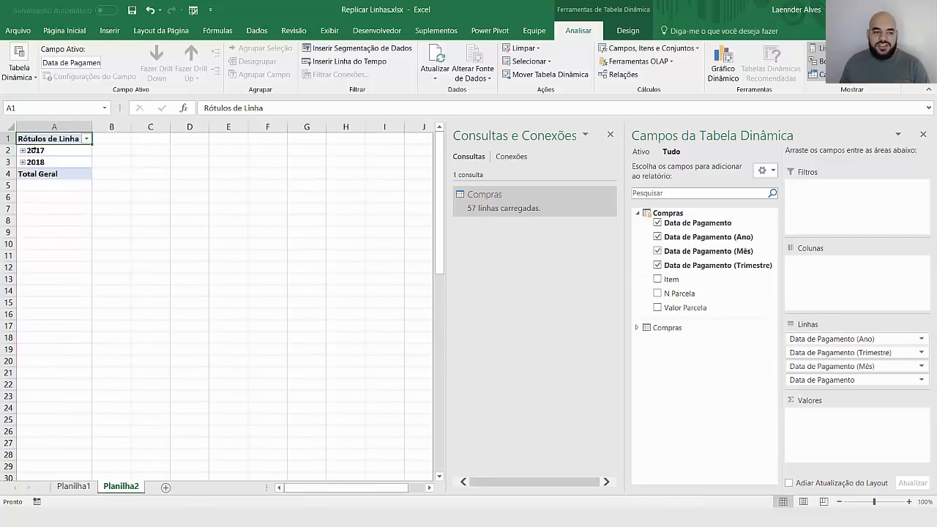
Expand the 2017 and 2018 groups in the pivot table to show their quarters.
{"action": "left_click", "coordinate": [22, 151]}
{"action": "left_click", "coordinate": [22, 174]}
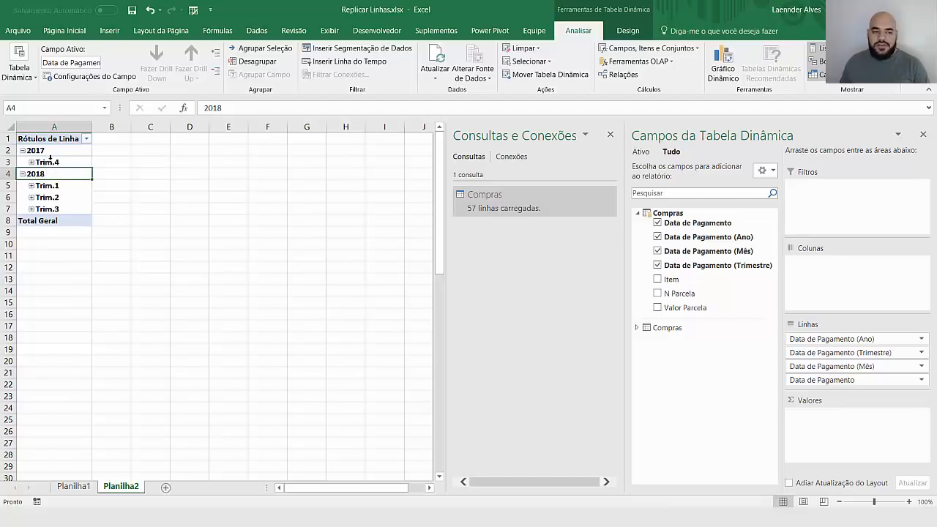
{"action": "left_click", "coordinate": [55, 162]}
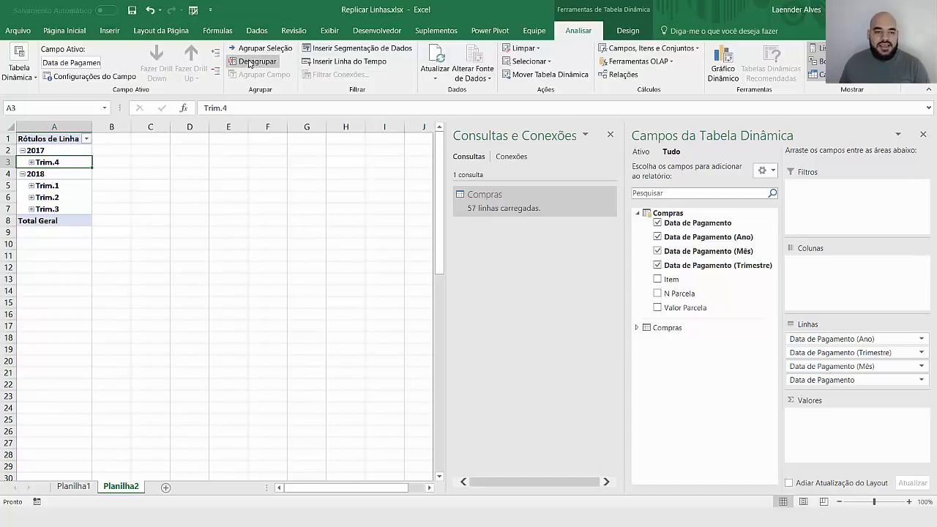
{"action": "left_click", "coordinate": [44, 151]}
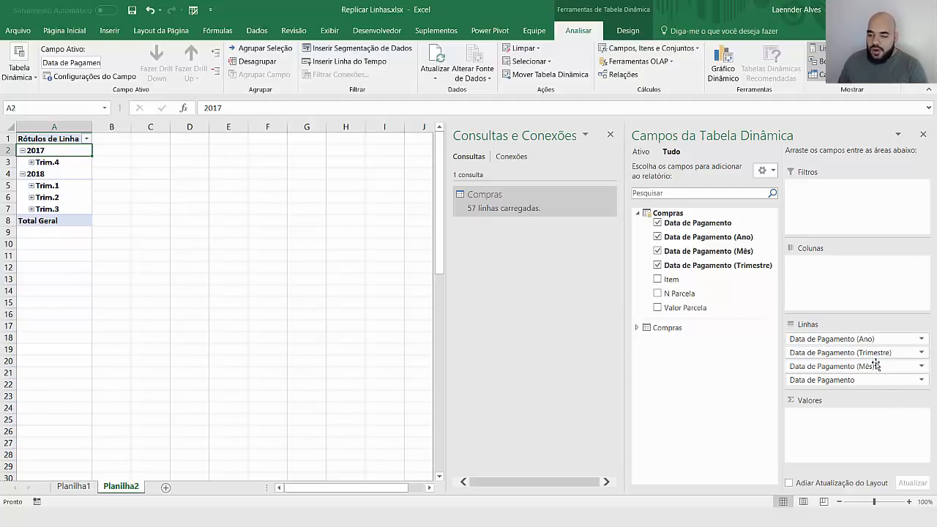
Remove Data de Pagamento (Trimestre) and Data de Pagamento from the pivot rows, and sum Valor Parcela as the values.
{"action": "left_click_drag", "start_coordinate": [877, 352], "coordinate": [715, 359]}
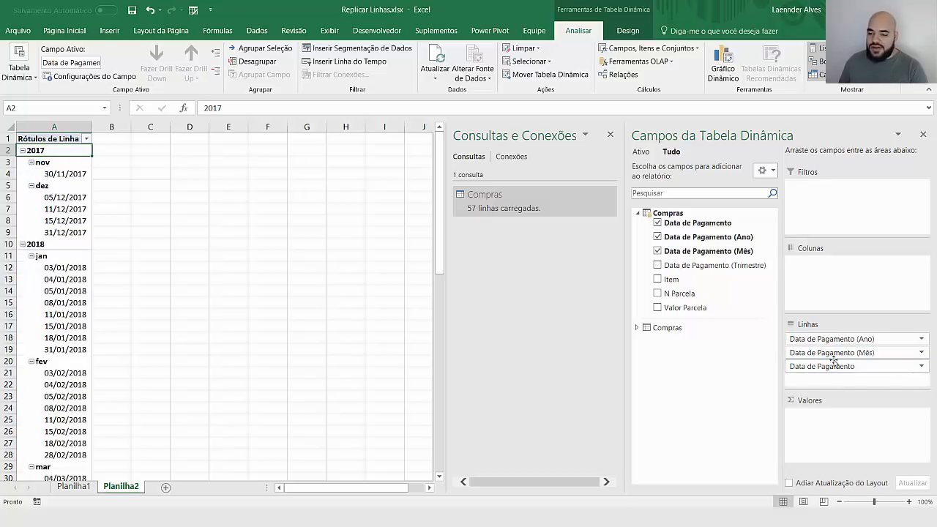
{"action": "left_click_drag", "start_coordinate": [828, 366], "coordinate": [734, 379]}
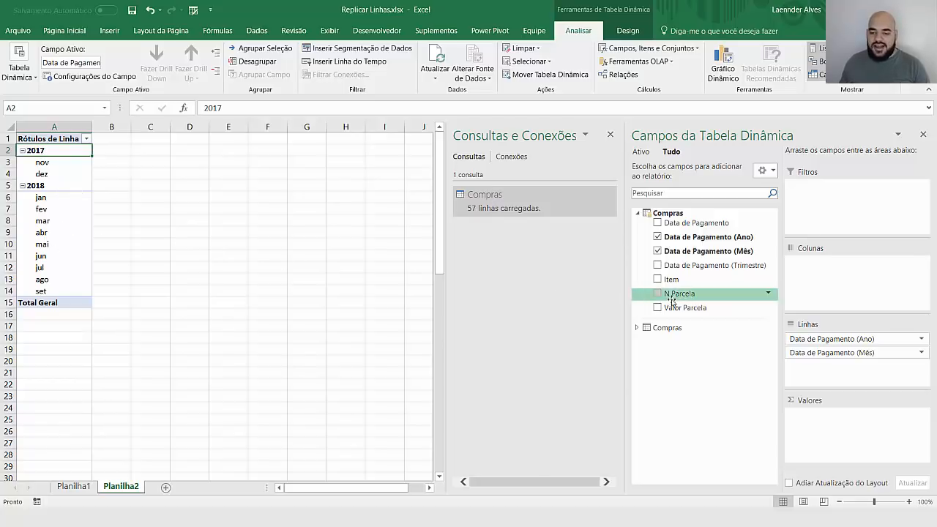
{"action": "left_click_drag", "start_coordinate": [687, 313], "coordinate": [849, 432]}
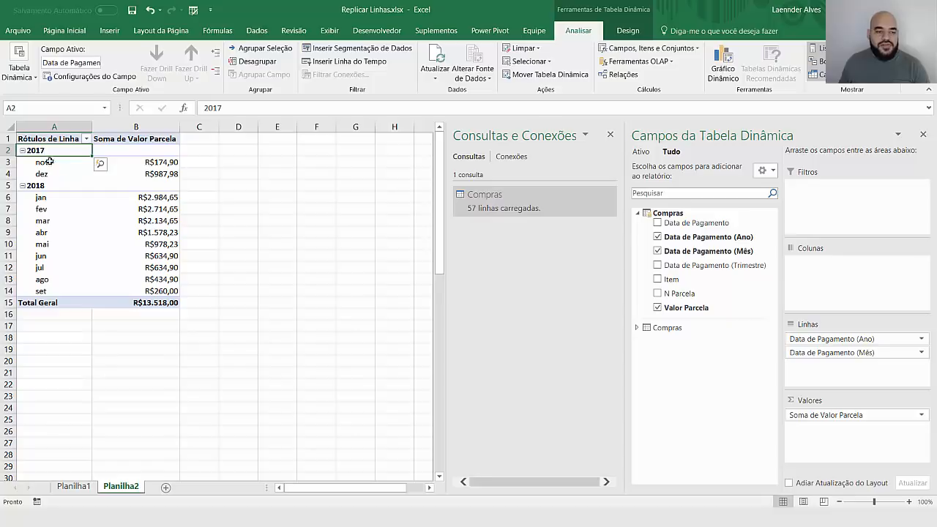
Review the monthly instalment totals in the pivot table and compare them with the purchases table in Planilha1.
{"action": "left_click", "coordinate": [154, 165]}
{"action": "key", "text": "Down"}
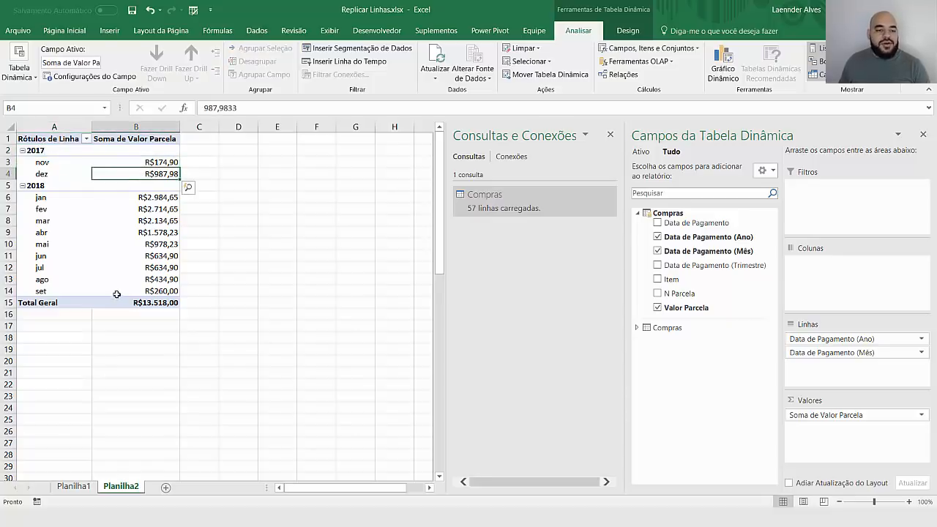
{"action": "left_click", "coordinate": [162, 196]}
{"action": "left_click", "coordinate": [161, 209]}
{"action": "left_click", "coordinate": [159, 232]}
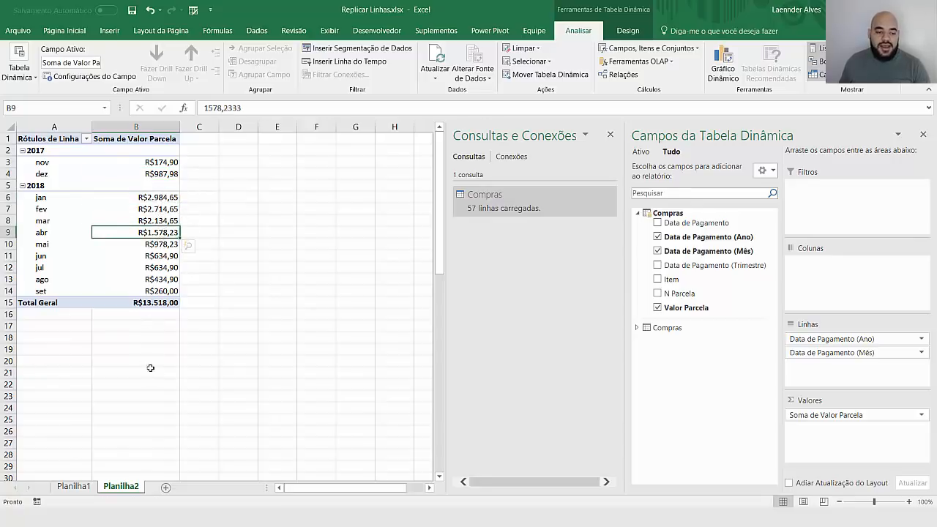
{"action": "left_click", "coordinate": [82, 487]}
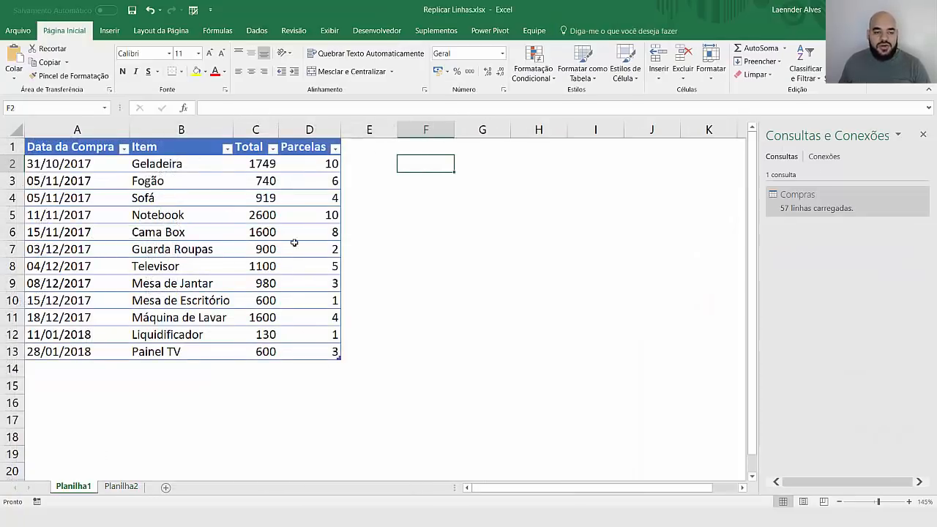
{"action": "left_click", "coordinate": [122, 488]}
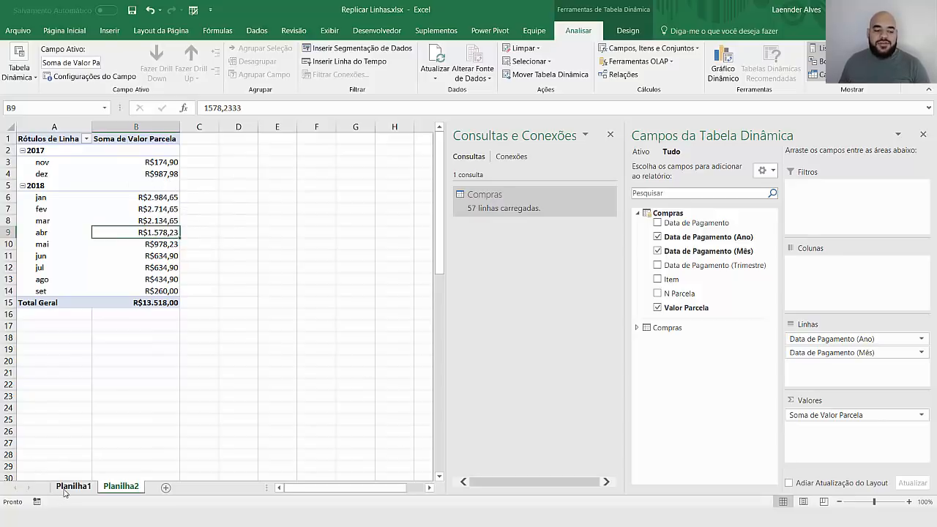
Close the queries and connections list beside the pivot table and select February 2018's instalment total.
{"action": "left_click", "coordinate": [610, 135]}
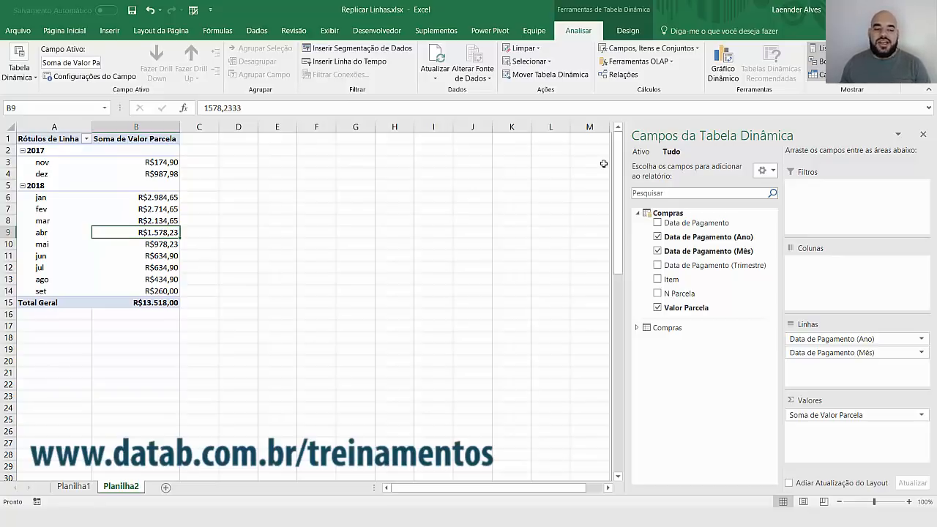
{"action": "left_click", "coordinate": [128, 212]}
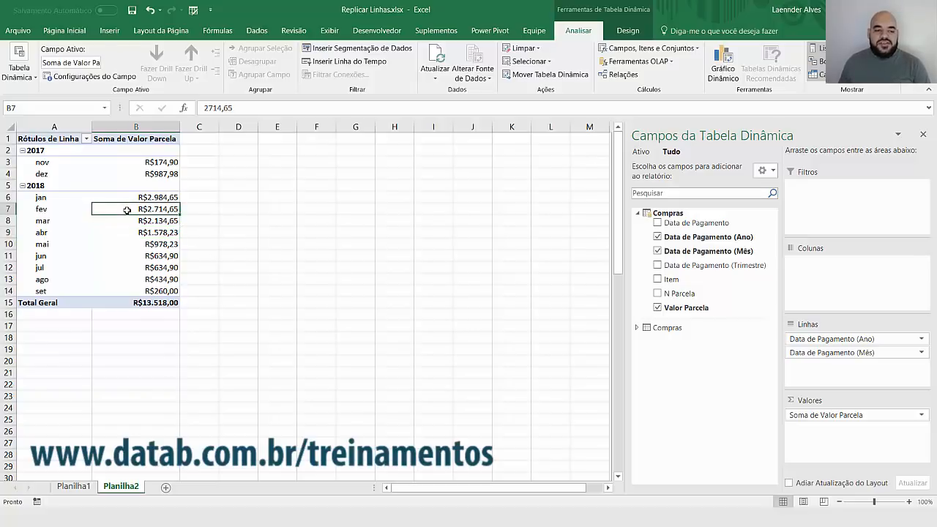